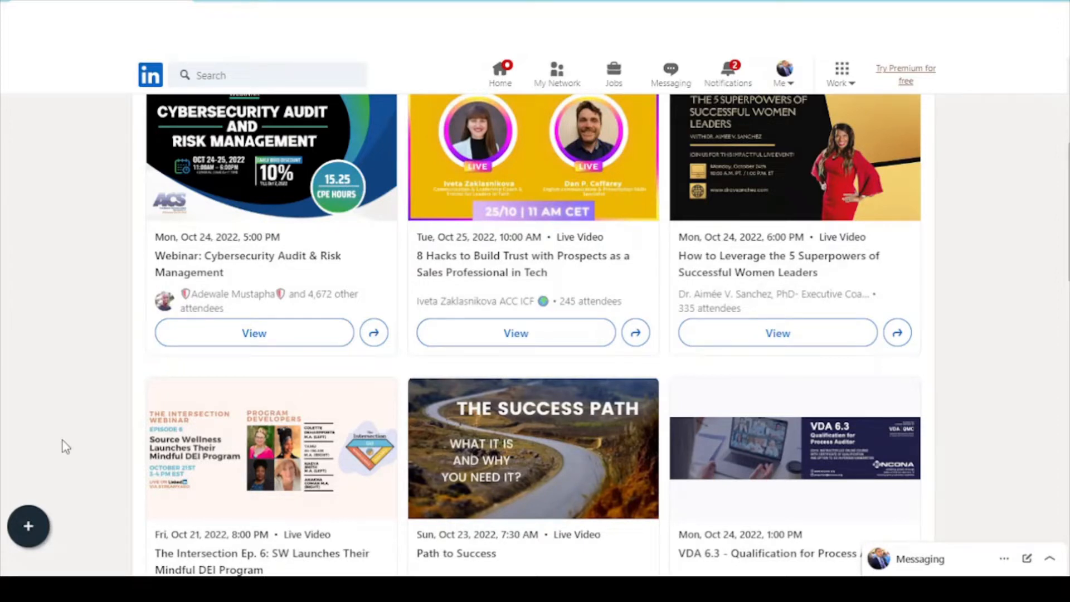
Step: Start a new audience in LinkProfito and name it "Digital Marketers"
left_click(34, 528)
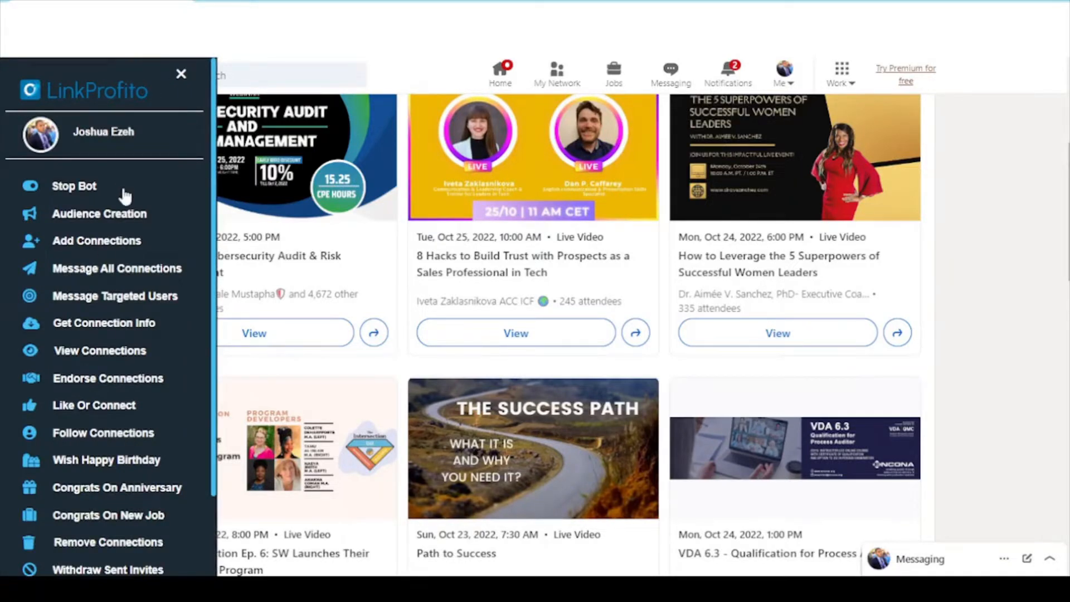
left_click(99, 215)
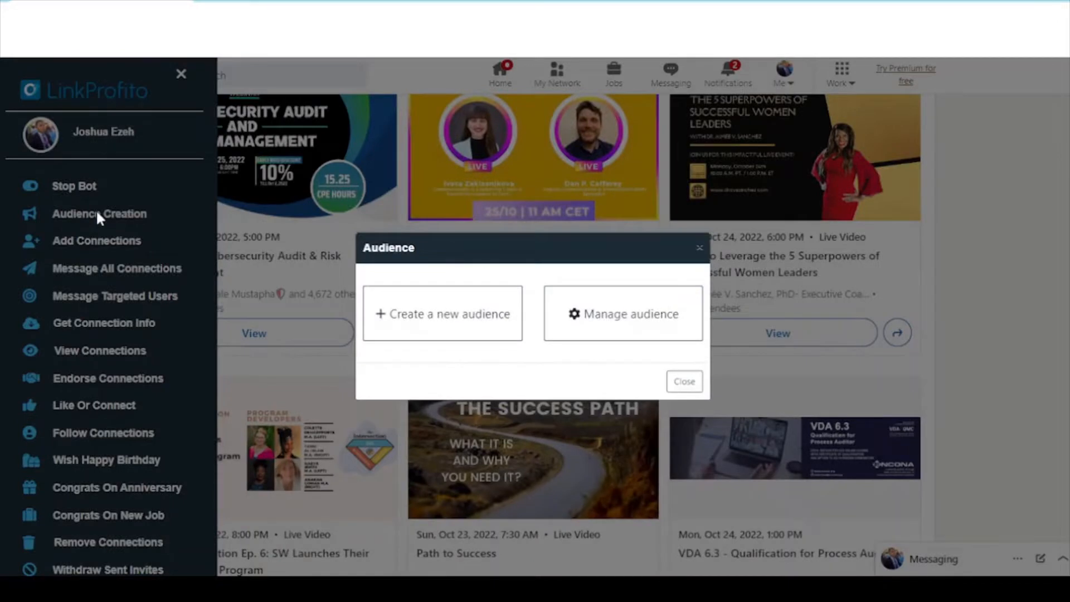
left_click(420, 329)
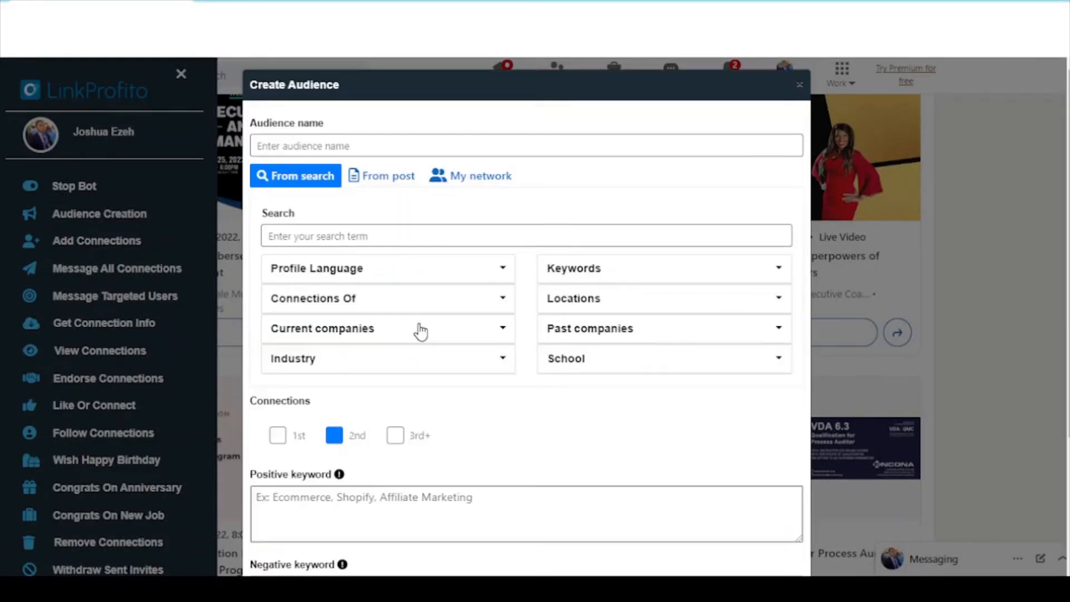
left_click(369, 143)
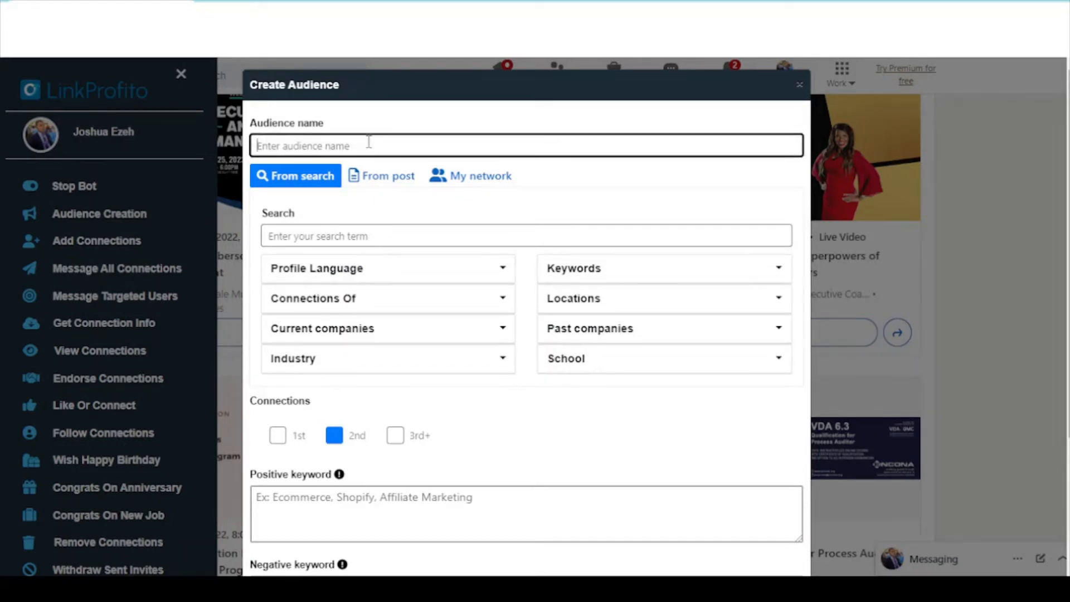
type("Digita")
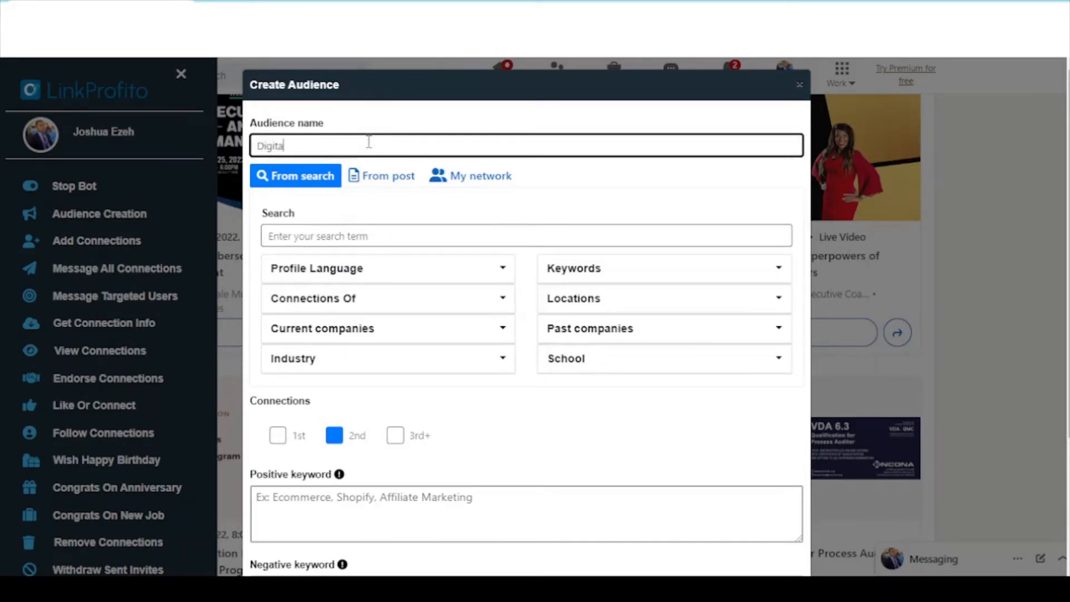
type("l Marketers")
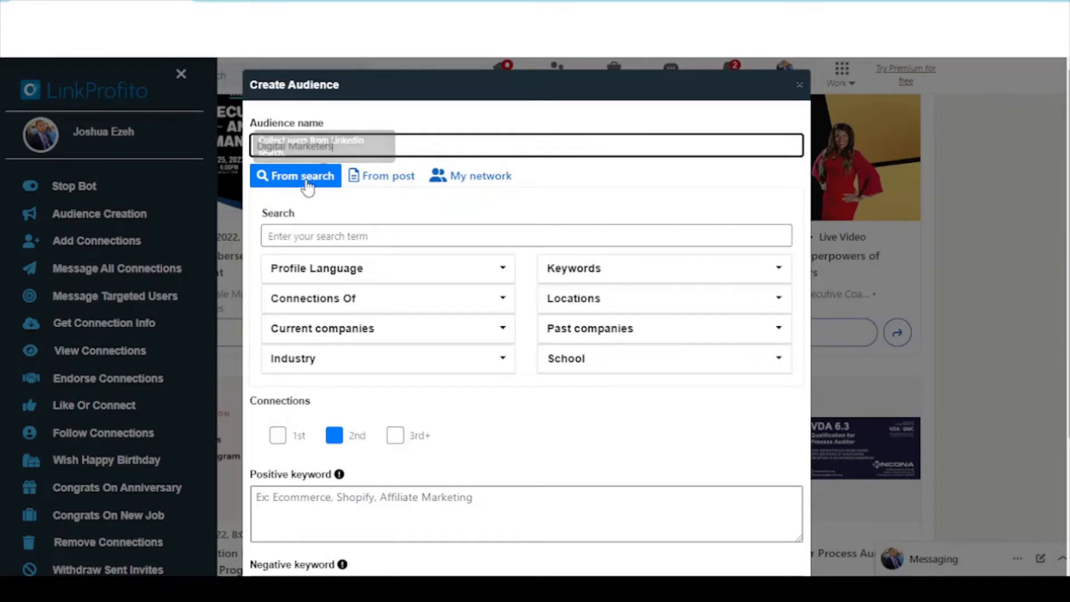
Step: Switch the audience source to My network and include 1st-degree connections
left_click(406, 179)
left_click(486, 179)
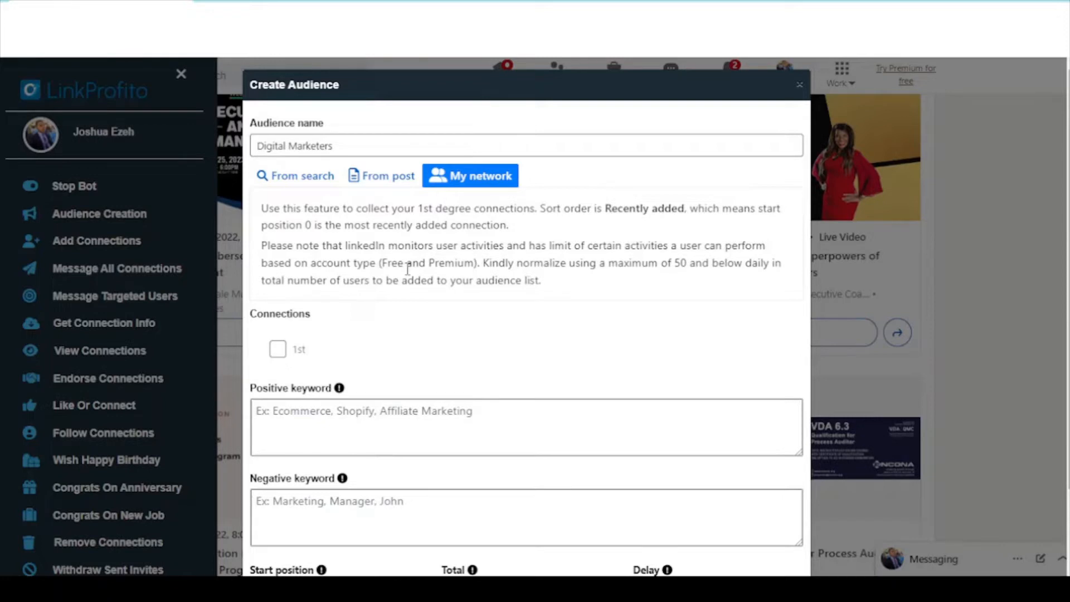
scroll(317, 340, "down", 2)
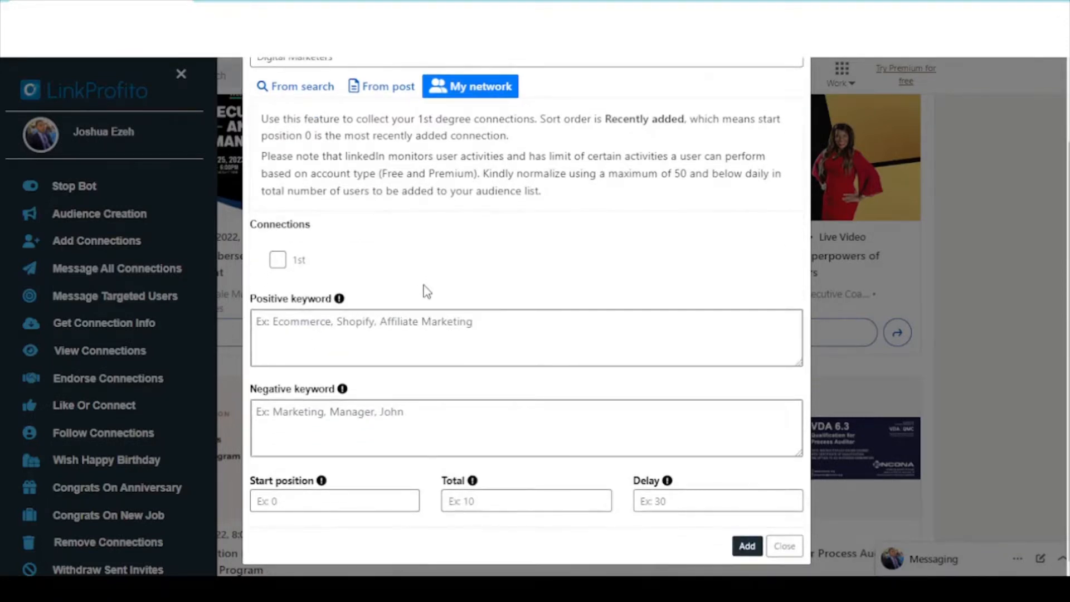
left_click(278, 260)
left_click(445, 330)
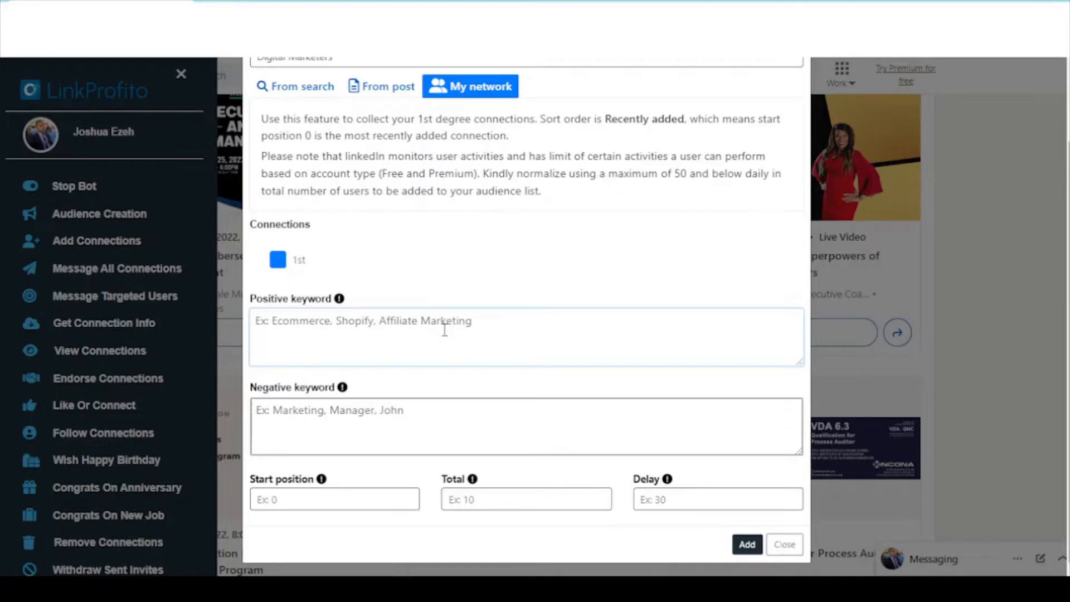
scroll(375, 312, "up", 2)
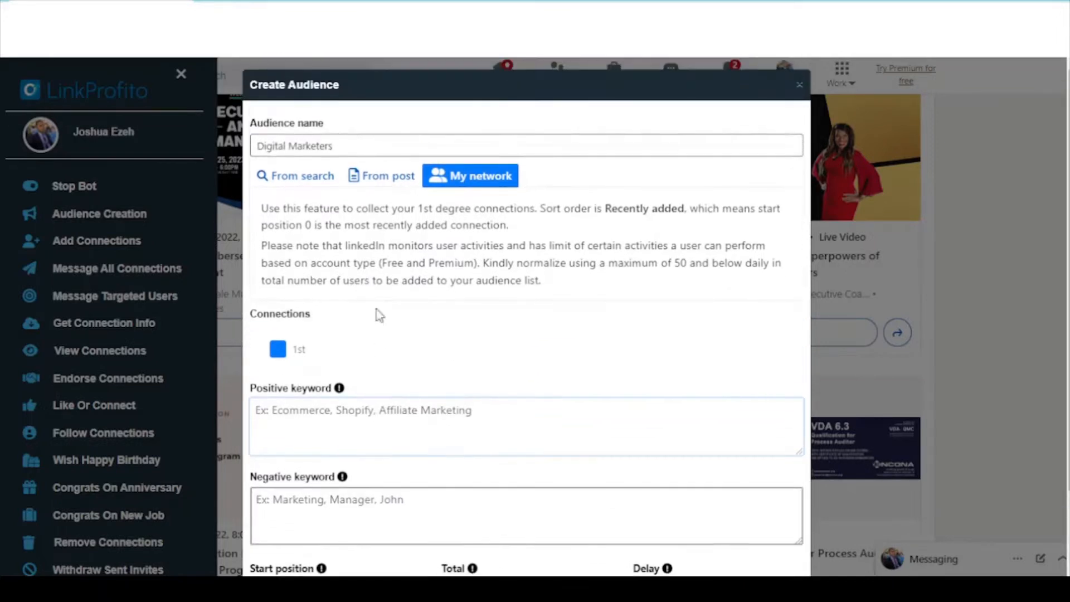
Step: Switch the audience source to From post and try the Post, Article and Video options for users who liked
left_click(372, 176)
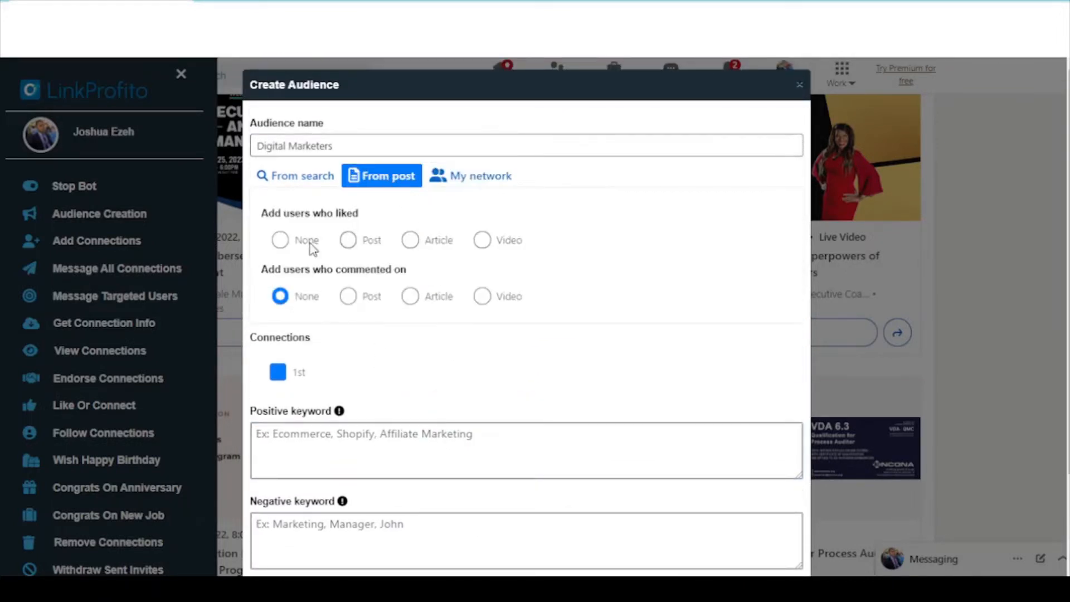
left_click(348, 241)
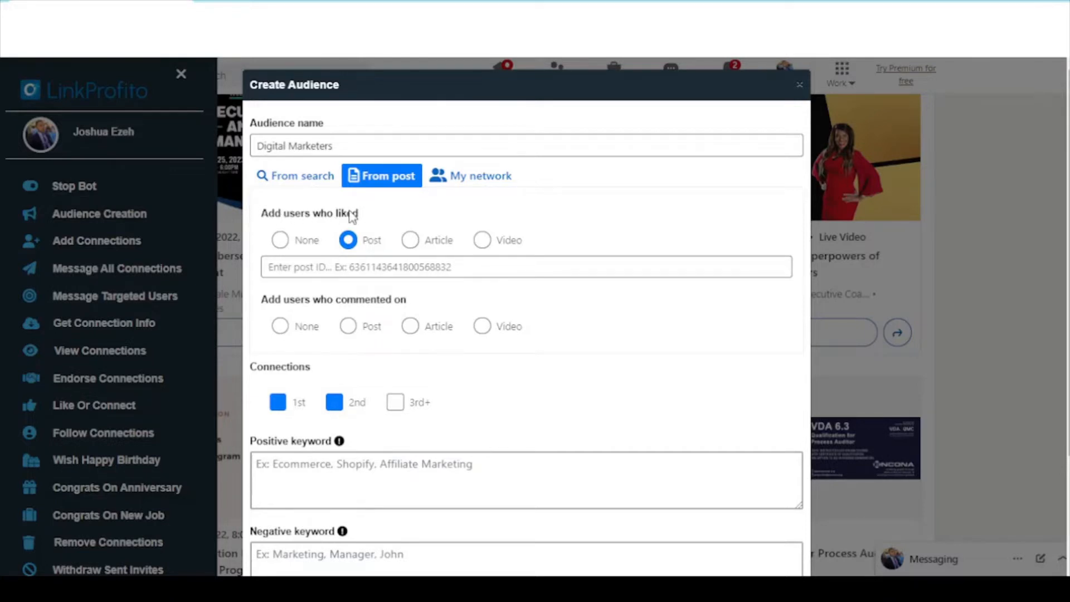
left_click(370, 269)
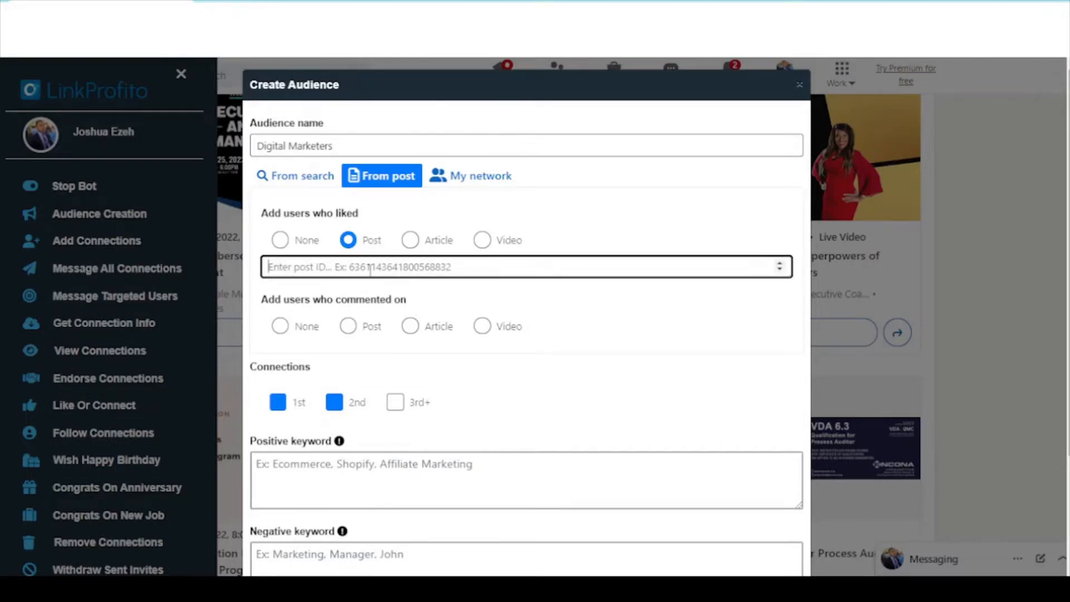
left_click(446, 242)
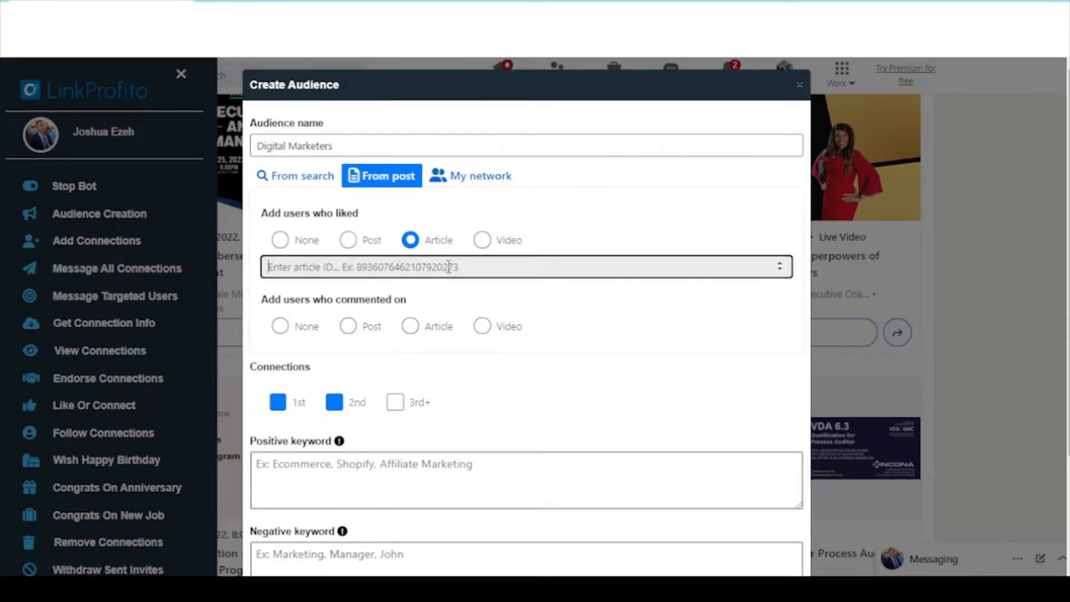
left_click(504, 245)
left_click(489, 267)
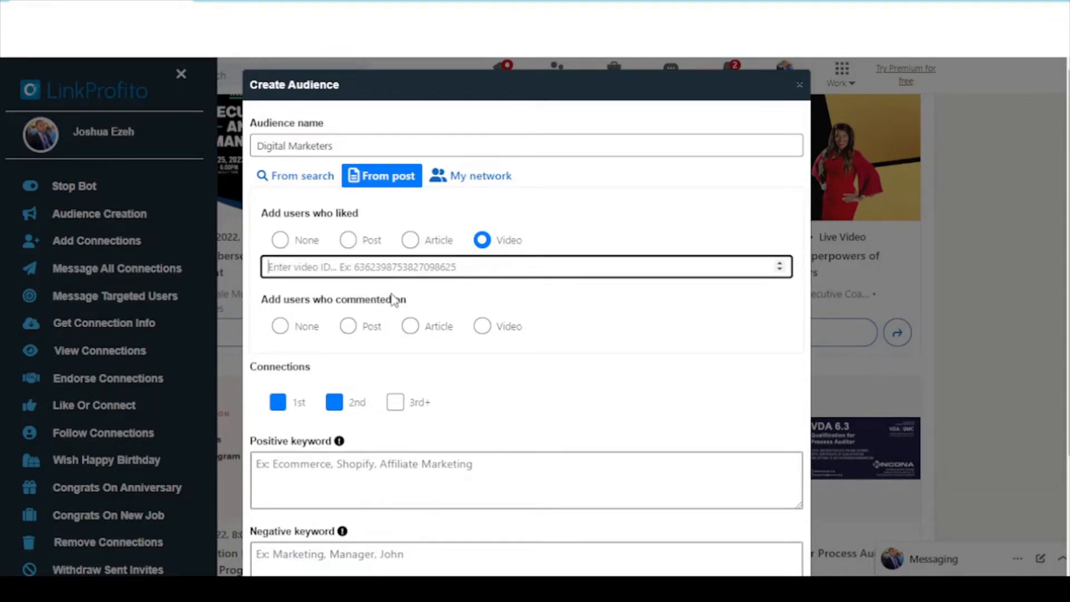
Step: Try the Post, Article and Video options for adding users who commented
left_click(372, 328)
left_click(424, 296)
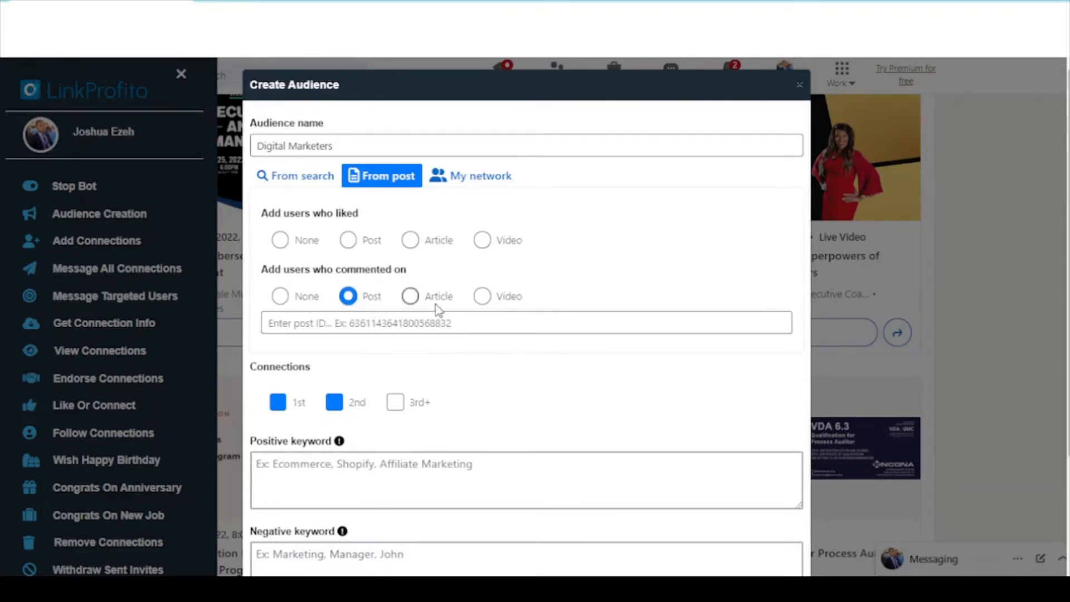
left_click(508, 299)
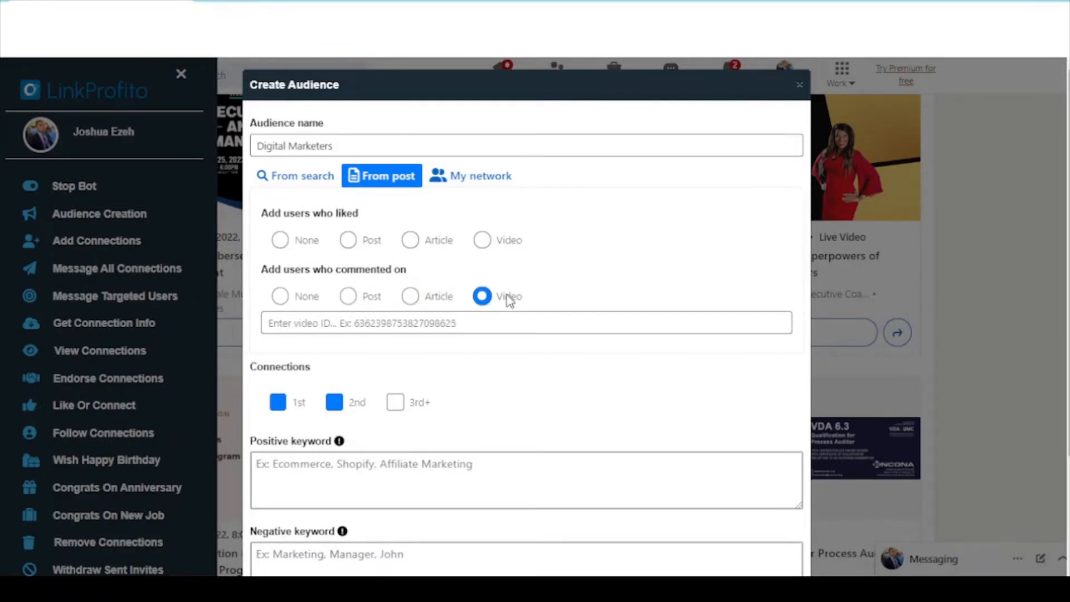
left_click(455, 325)
Step: Include 3rd+ connections and collect the audience from search with the term "digital marketing"
left_click(395, 402)
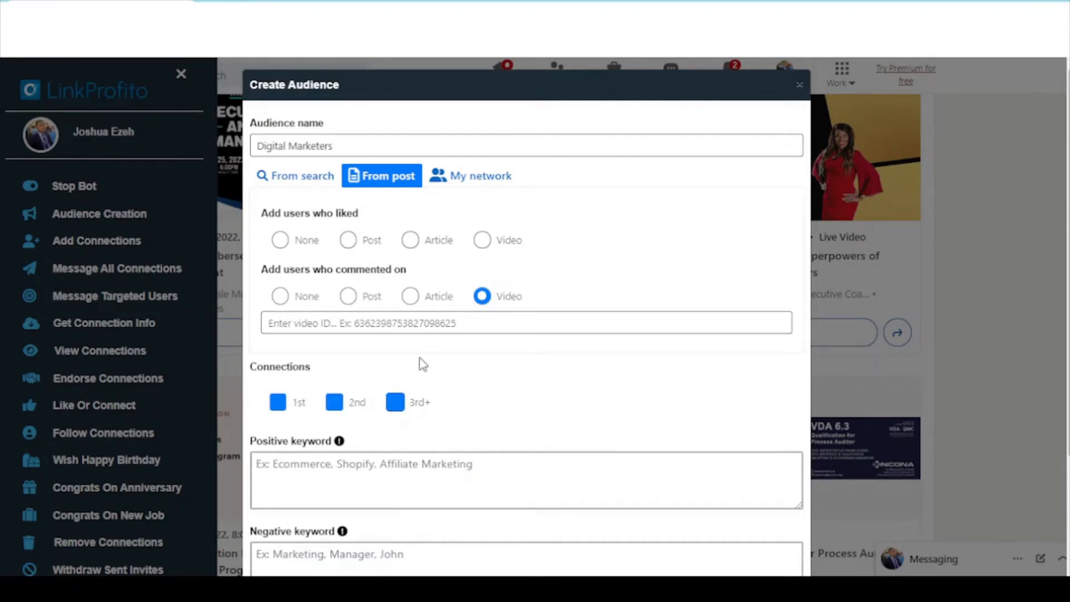
left_click(322, 184)
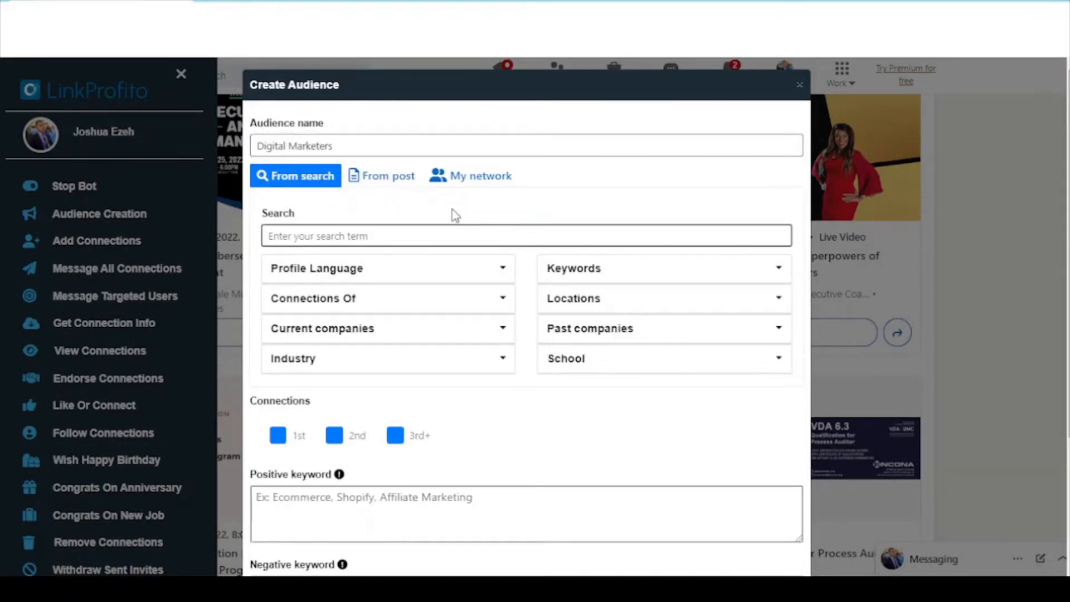
left_click(415, 237)
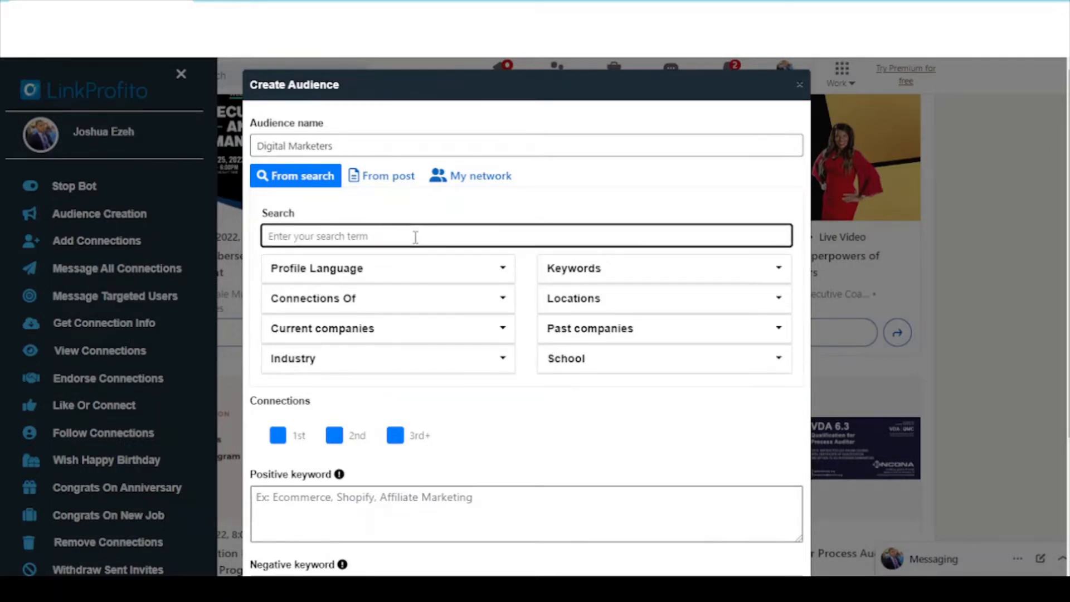
type("digi")
type("tal mar")
type("ke")
type("ter")
type("ing")
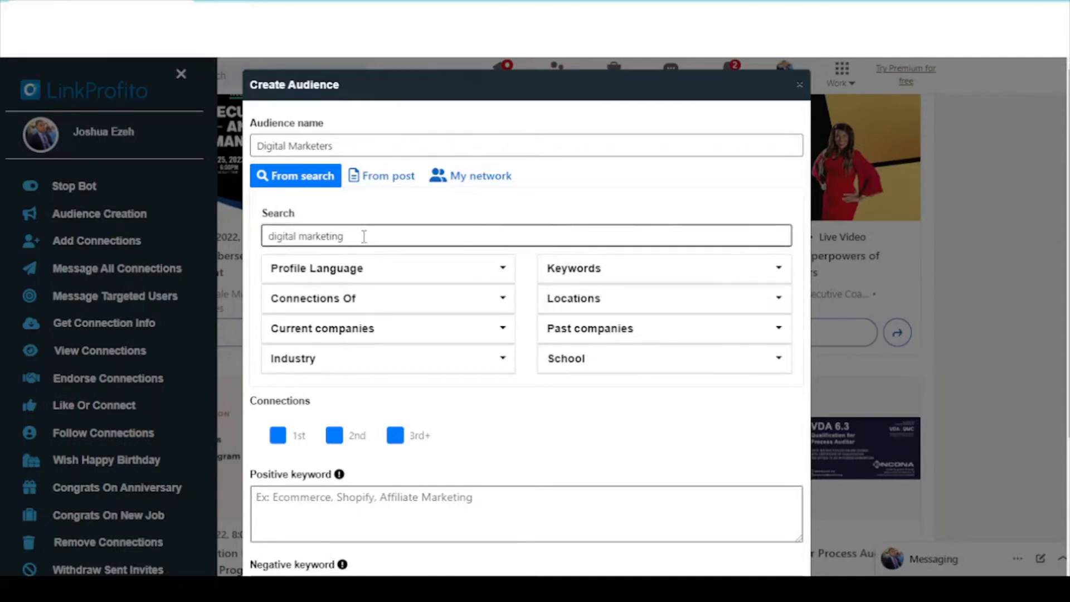
Step: Add English as a profile language filter for the audience search
scroll(364, 236, "down", 2)
left_click(387, 197)
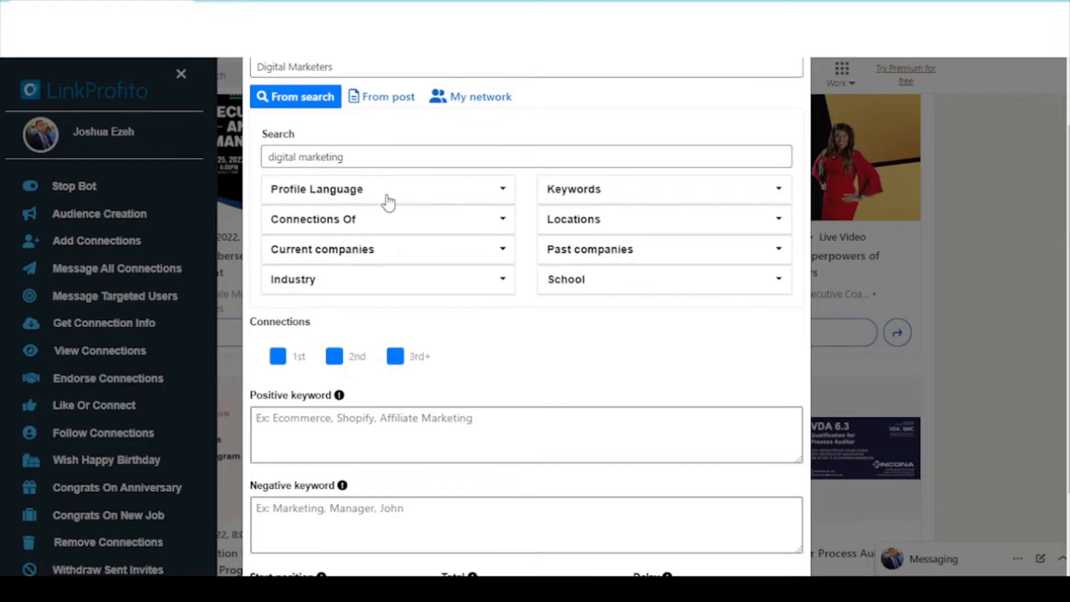
left_click(385, 226)
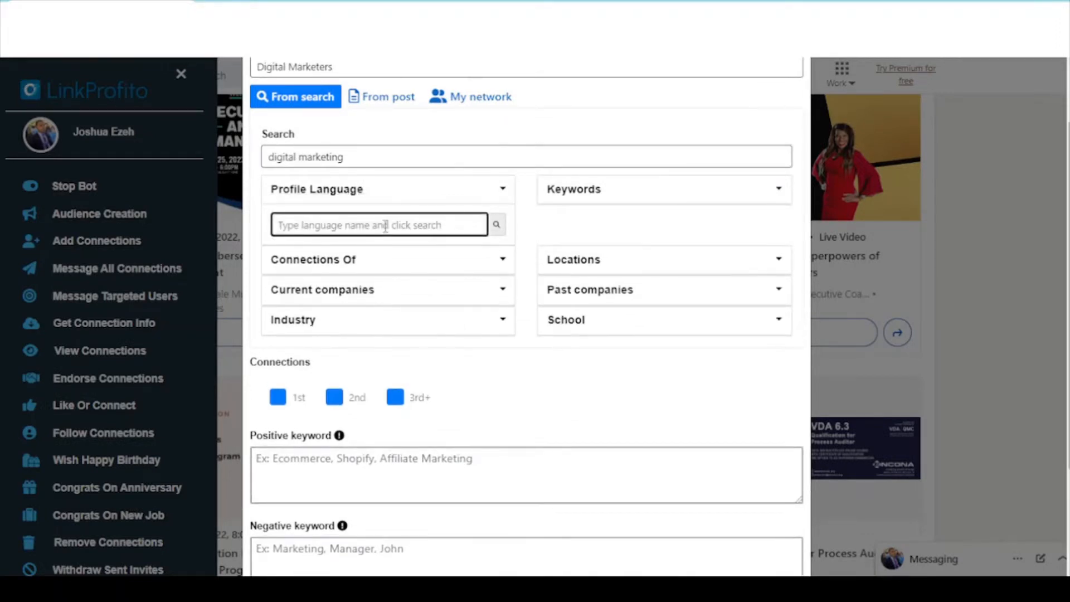
type("english")
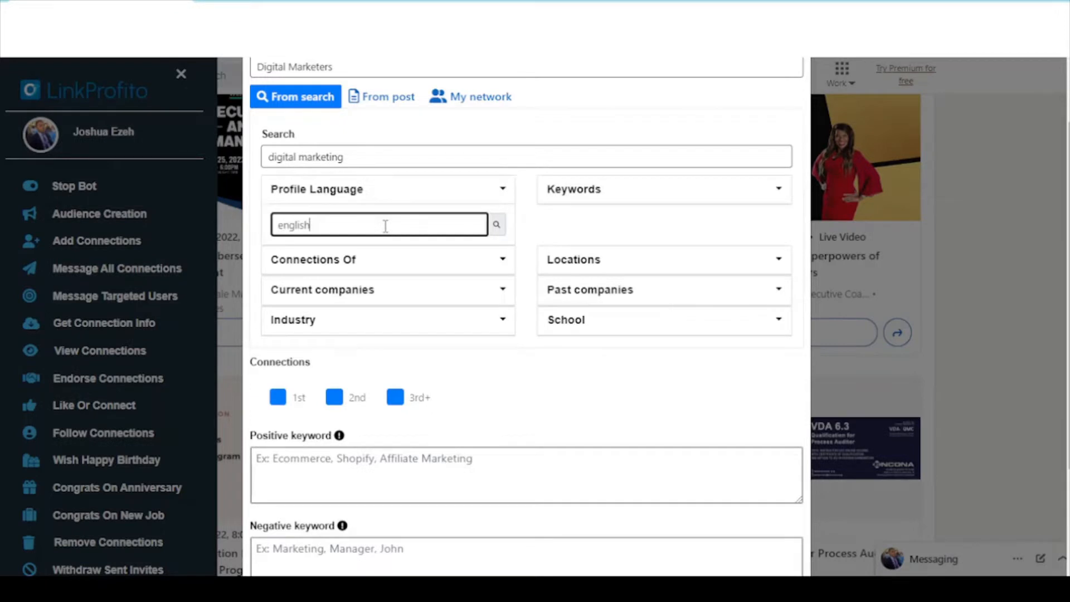
left_click(494, 229)
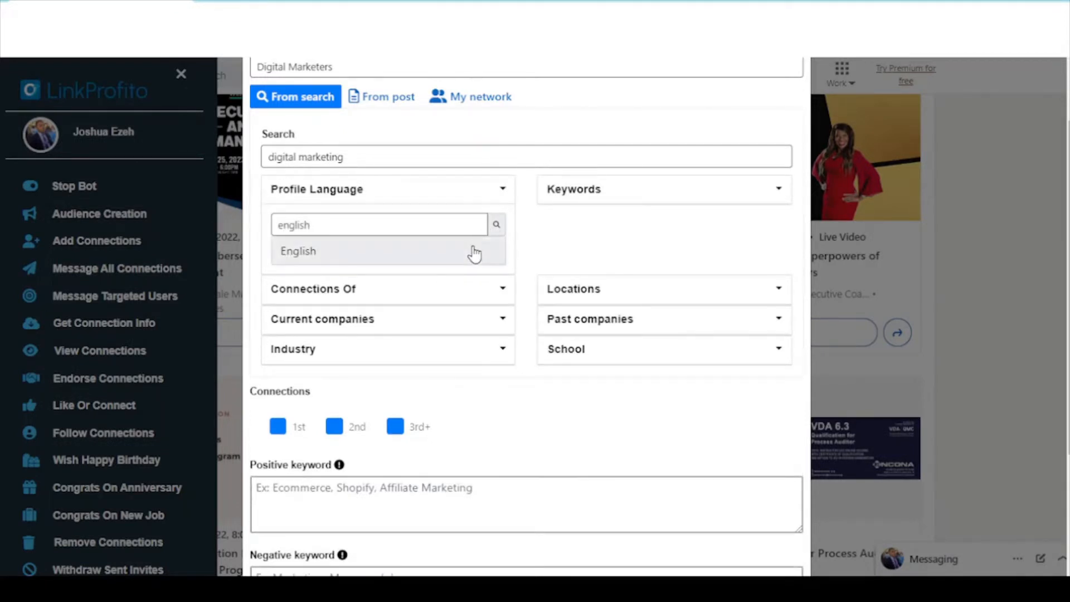
left_click(477, 249)
Step: Add French as a second profile language for the audience search
left_click(434, 224)
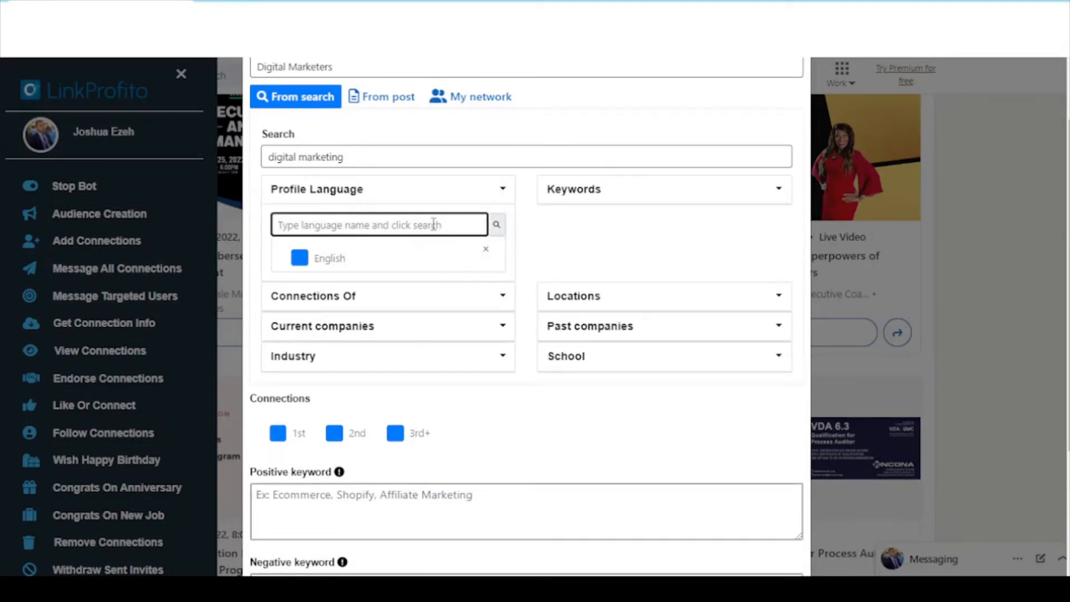
type("frenach")
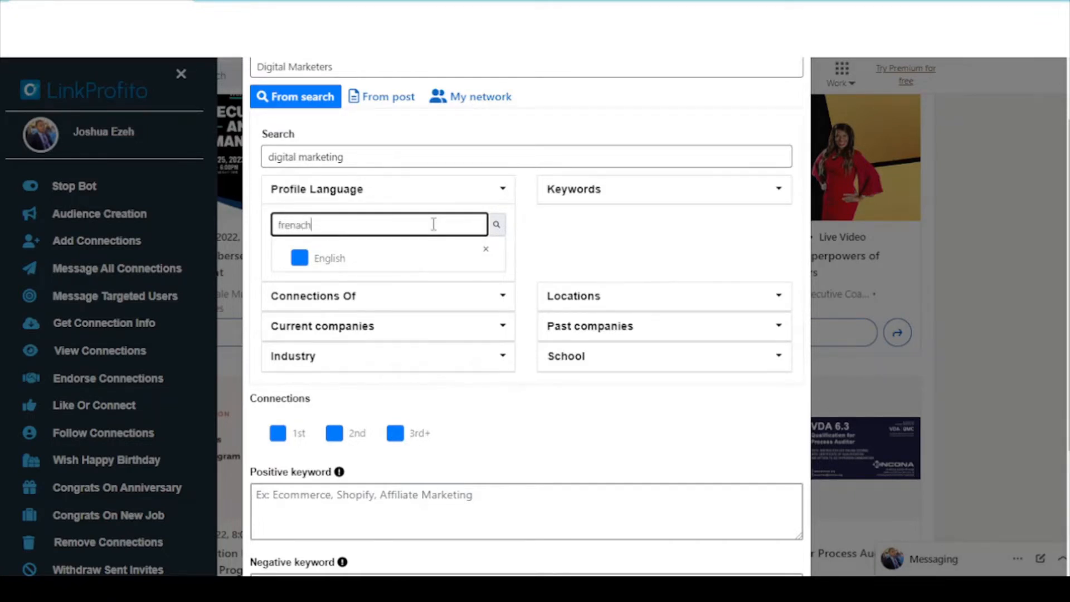
key("BackSpace")
key("BackSpace")
key("BackSpace")
type("ch")
left_click(498, 225)
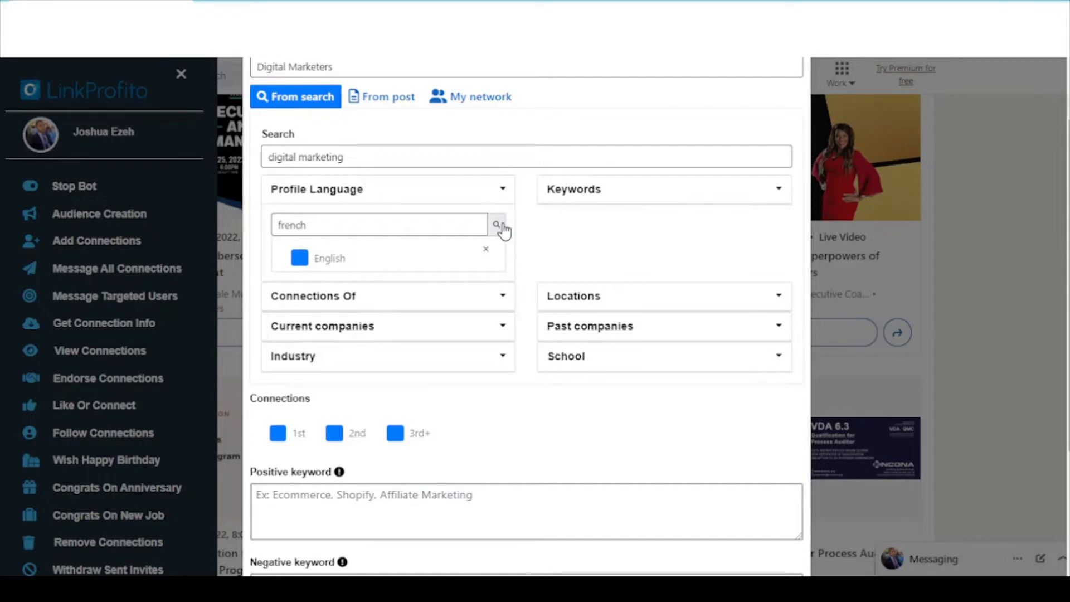
left_click(483, 248)
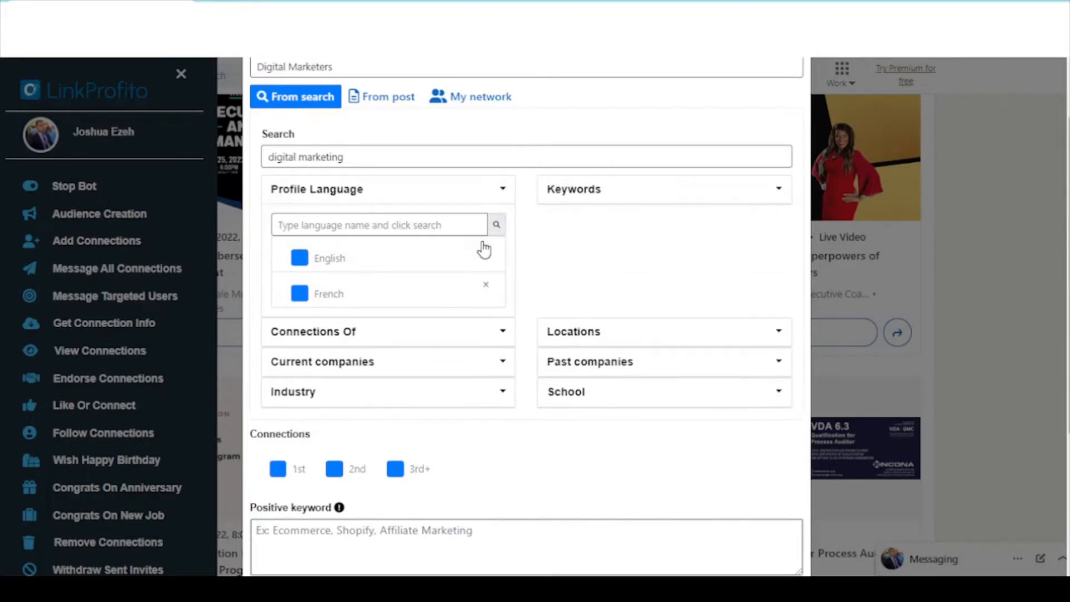
Step: Examine the fields available in the Keywords filter and collapse it
left_click(579, 198)
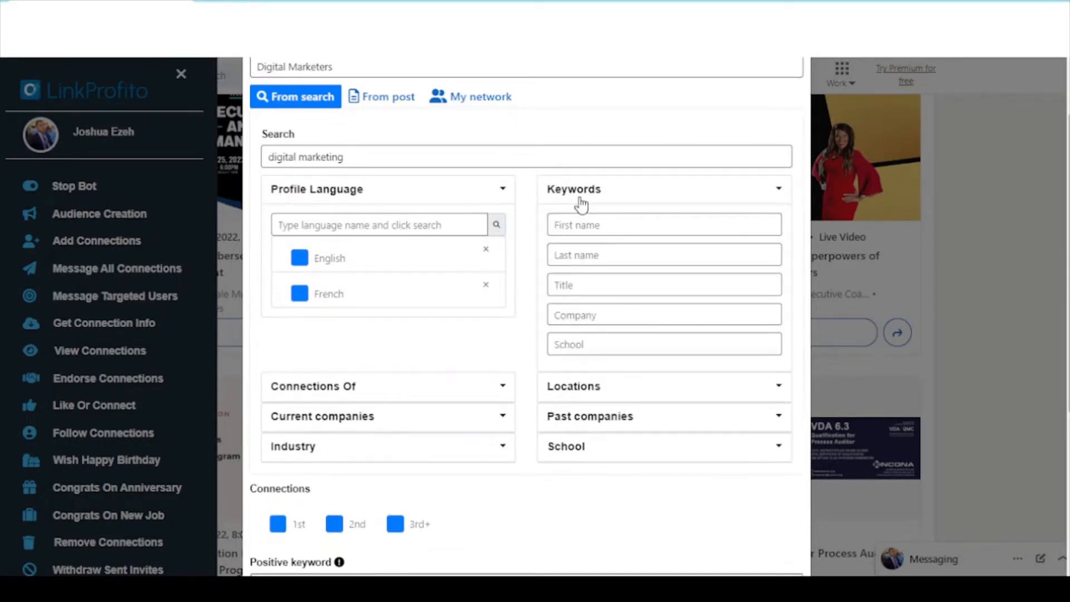
left_click(591, 222)
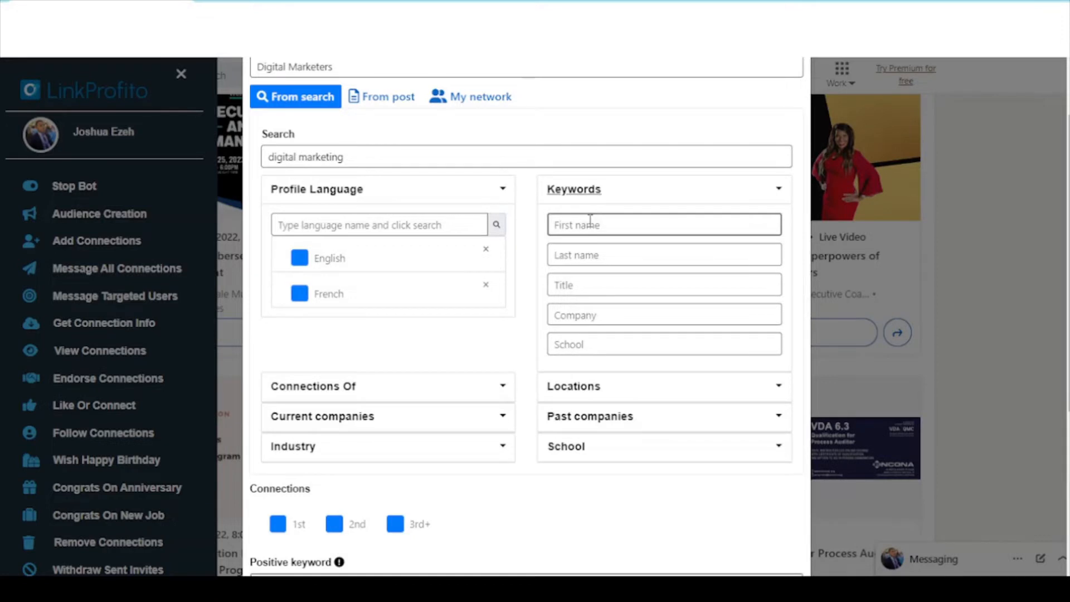
left_click(620, 202)
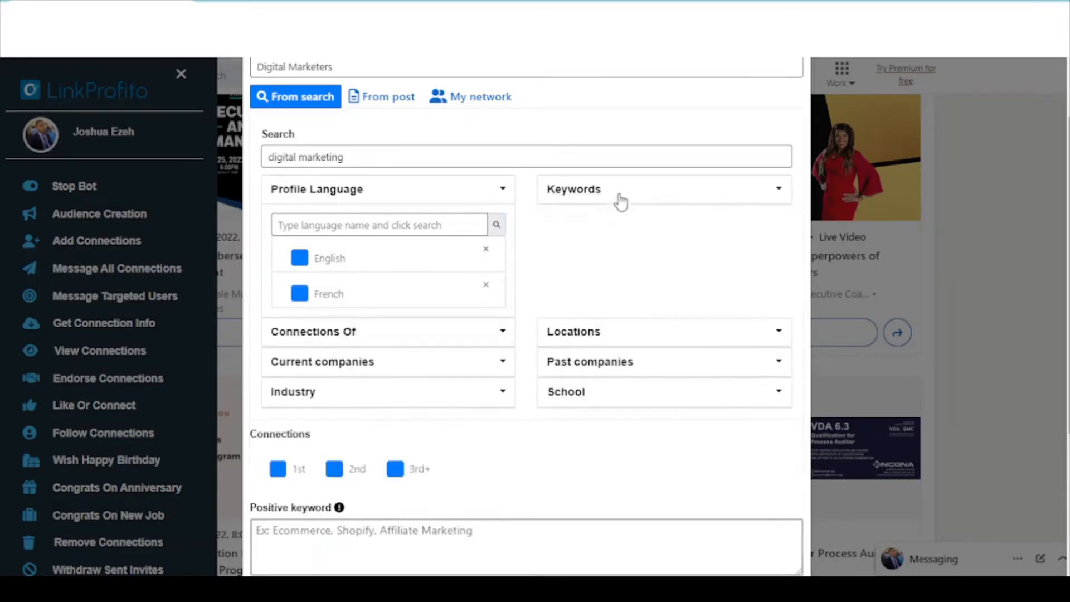
Step: Try adding a contact by name to the Connections Of filter and remove that contact again
left_click(443, 336)
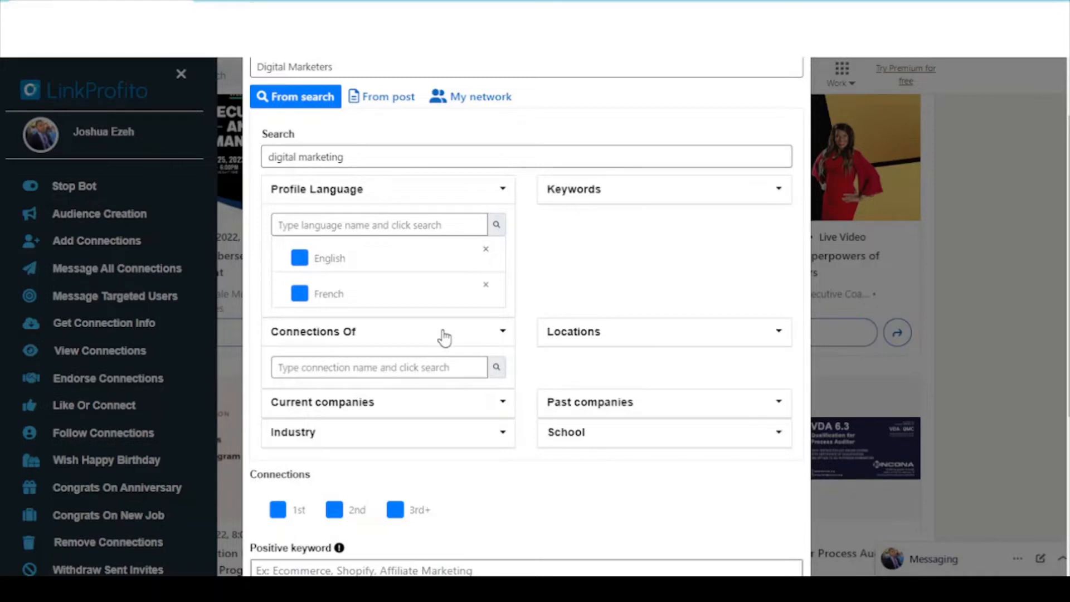
left_click(442, 367)
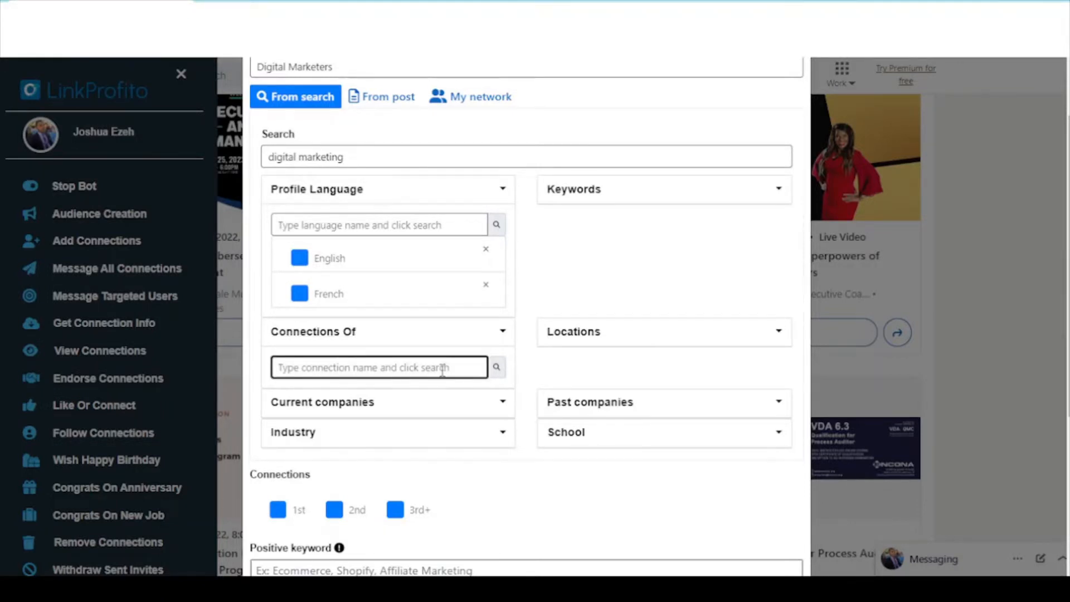
type("aina")
left_click(496, 367)
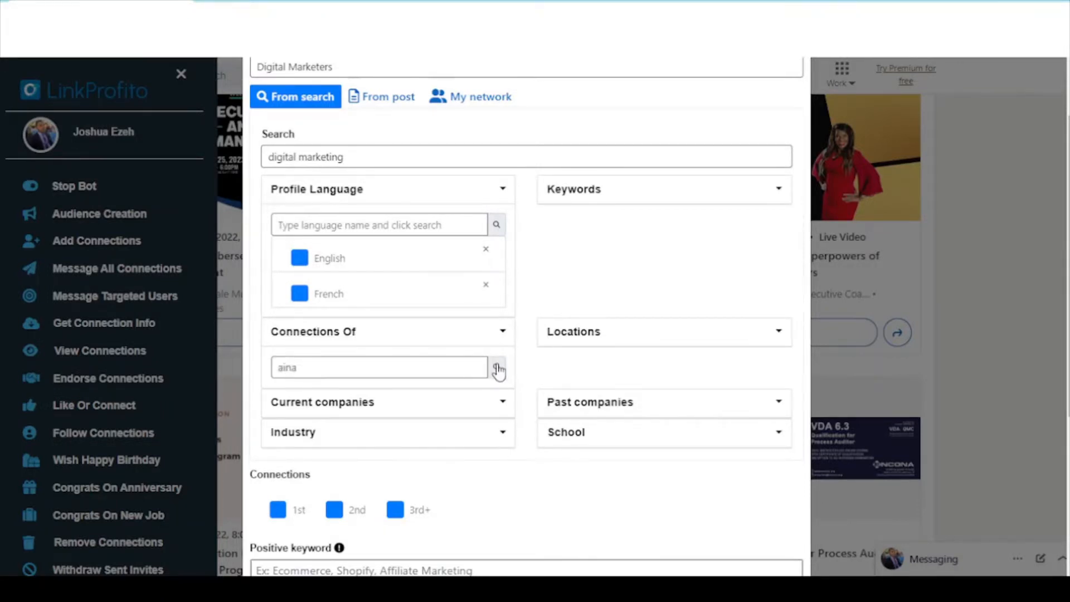
left_click(450, 412)
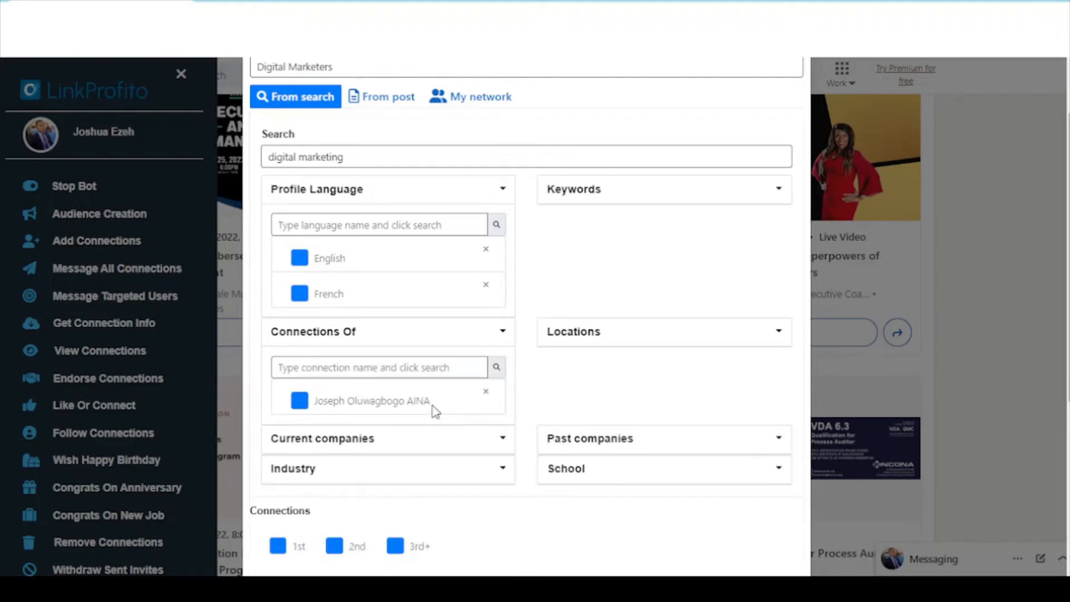
left_click(485, 392)
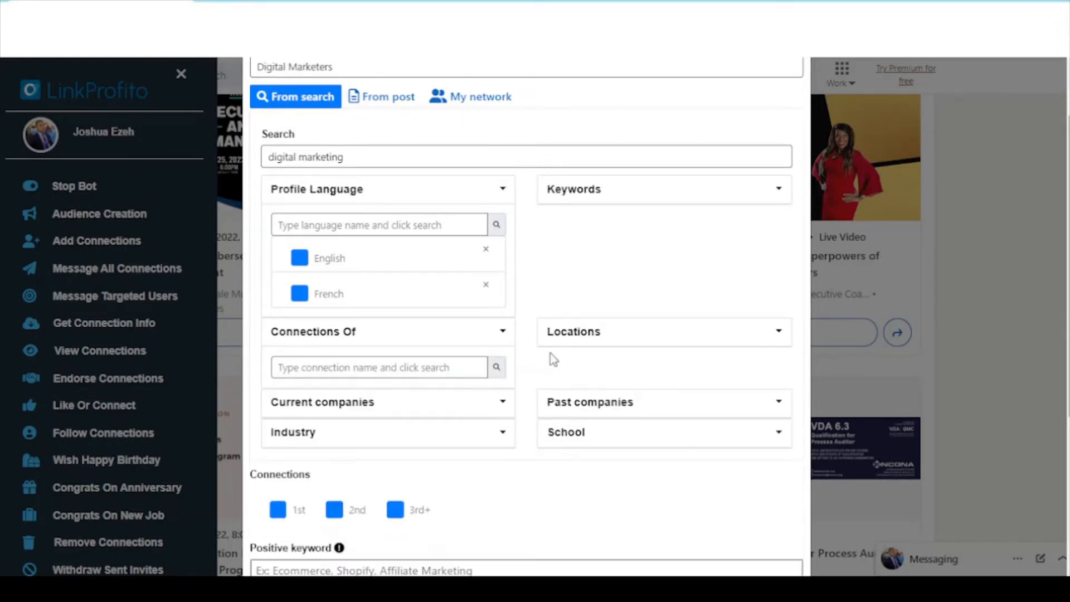
left_click(466, 341)
Step: Add Canada as a location filter for the audience search
left_click(575, 337)
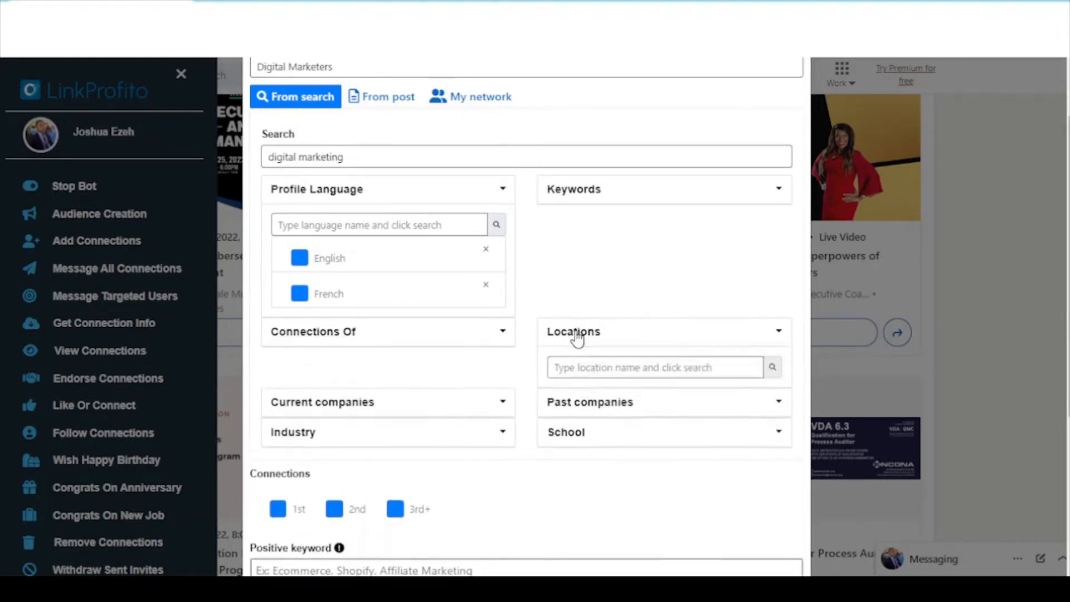
left_click(594, 369)
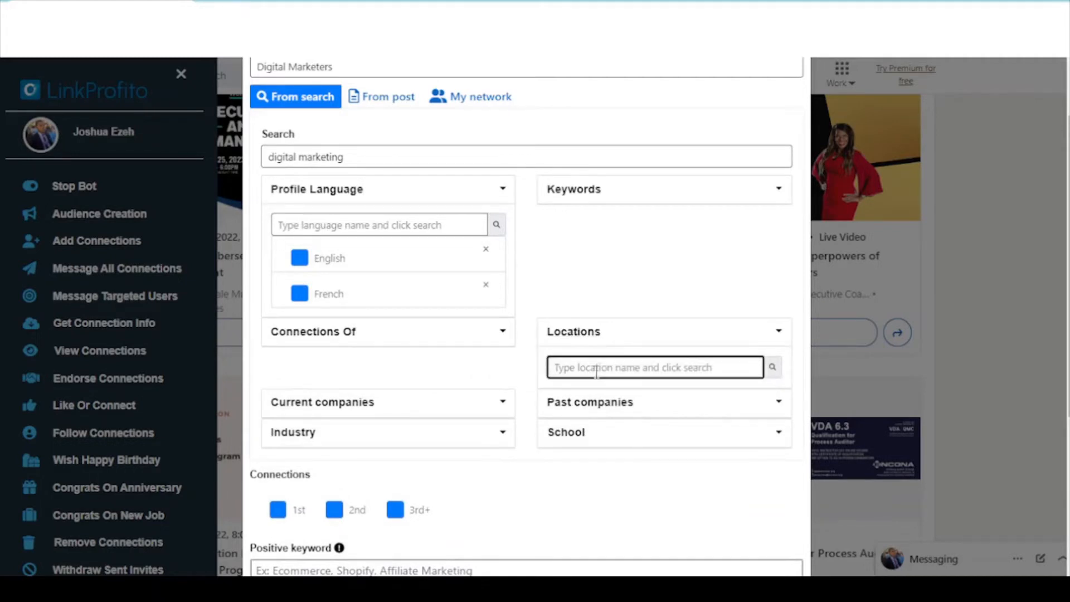
type("canada")
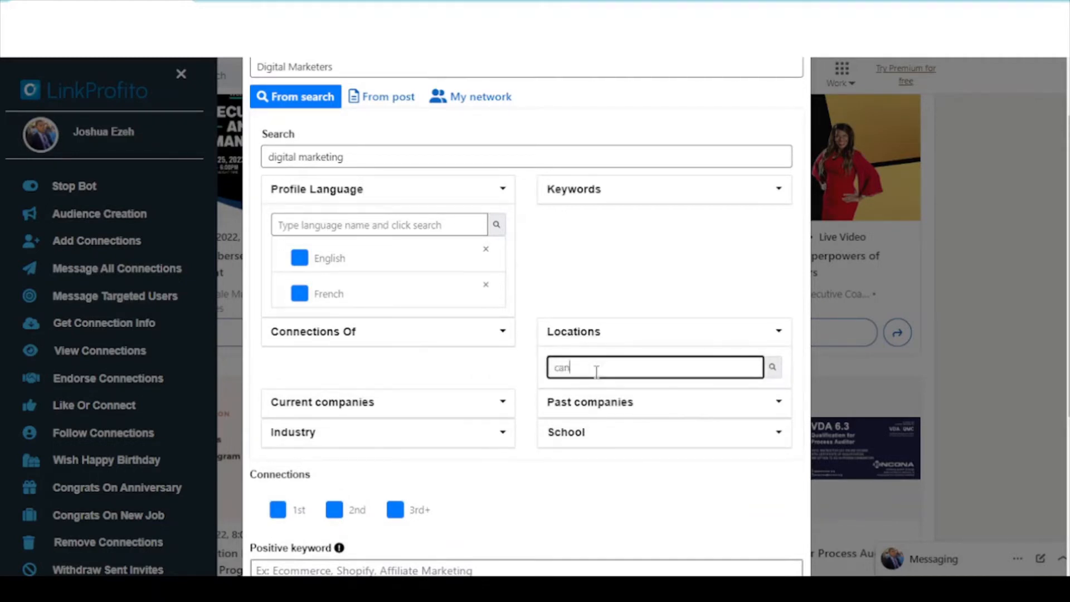
left_click(772, 370)
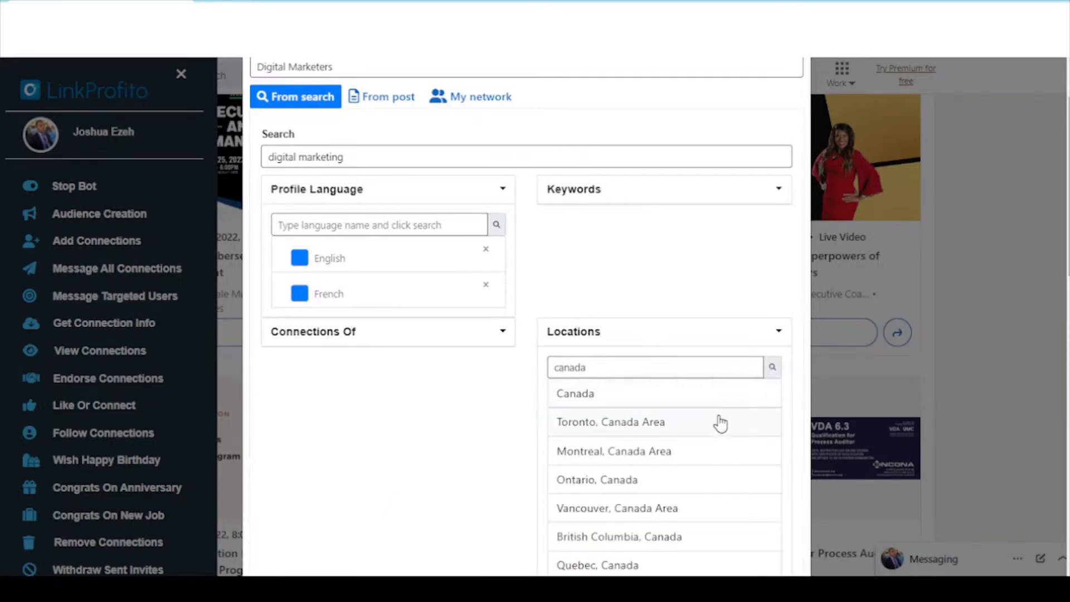
scroll(718, 422, "down", 3)
scroll(717, 424, "up", 2)
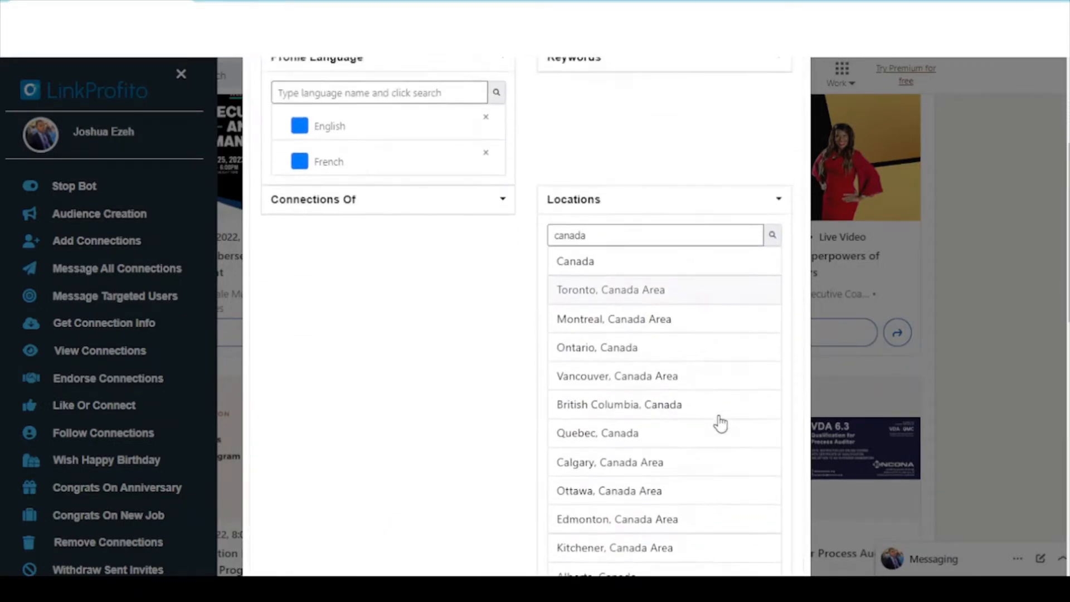
left_click(685, 273)
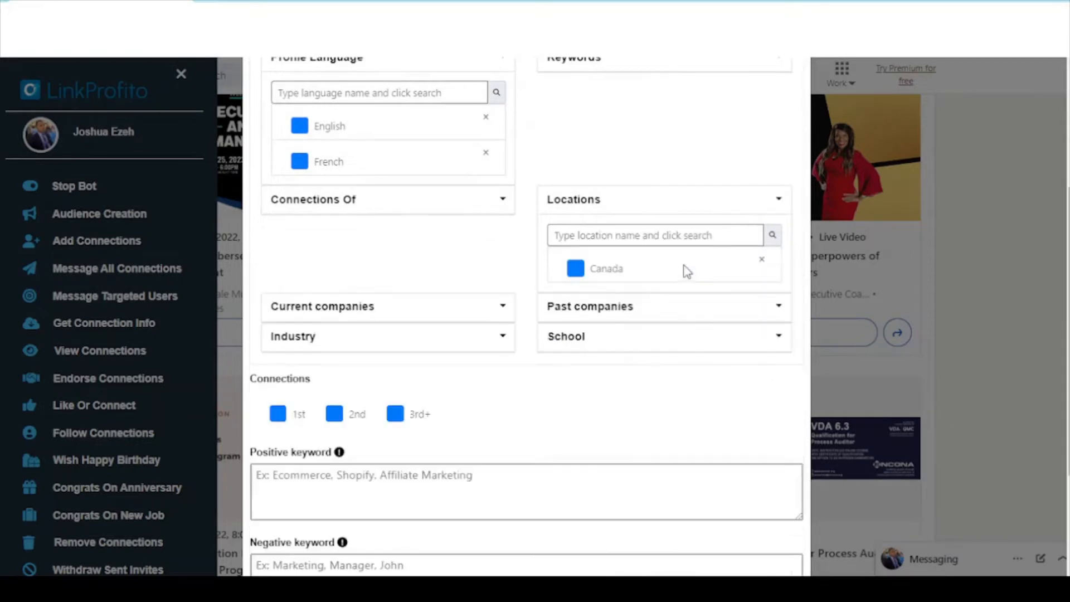
Step: Add United States as a second location for the audience search
left_click(675, 236)
type("uni")
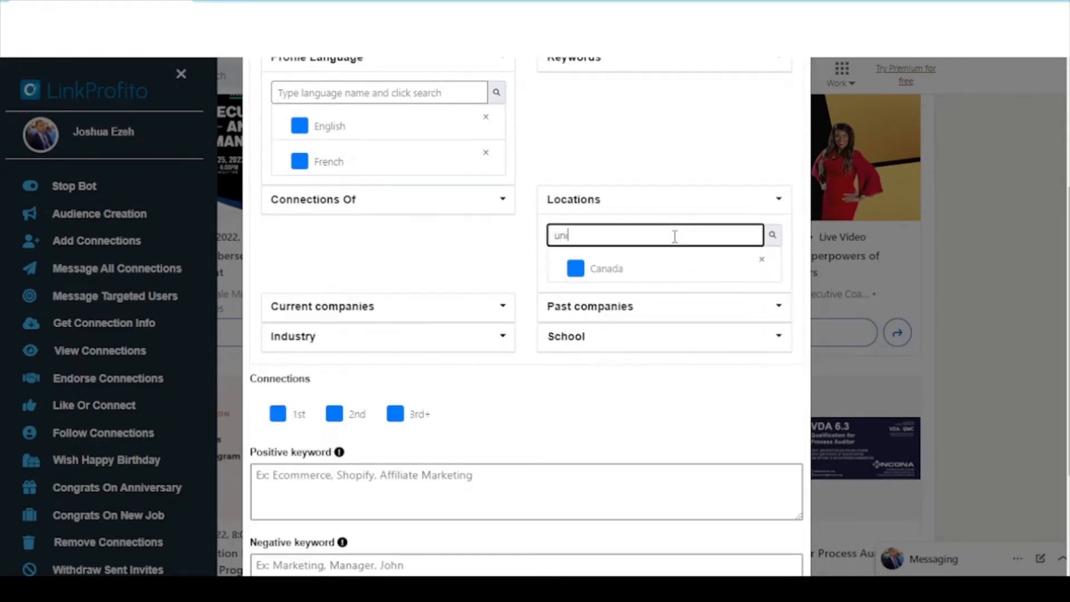
type("ted state")
left_click(772, 235)
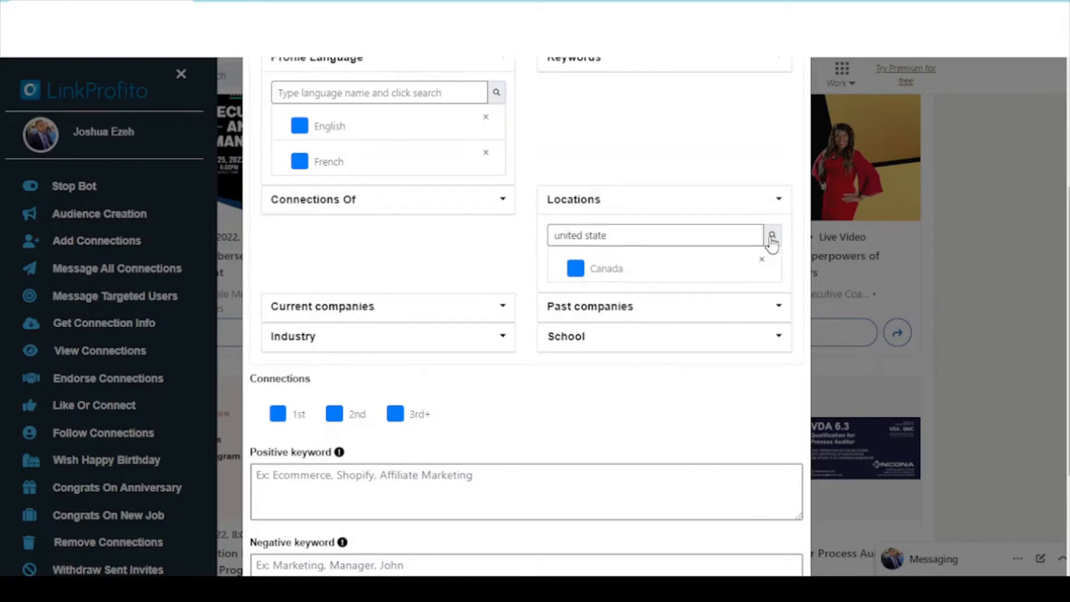
left_click(717, 262)
Step: Examine the Current companies, Past companies, School and Industry filters and collapse each one
scroll(620, 349, "down", 2)
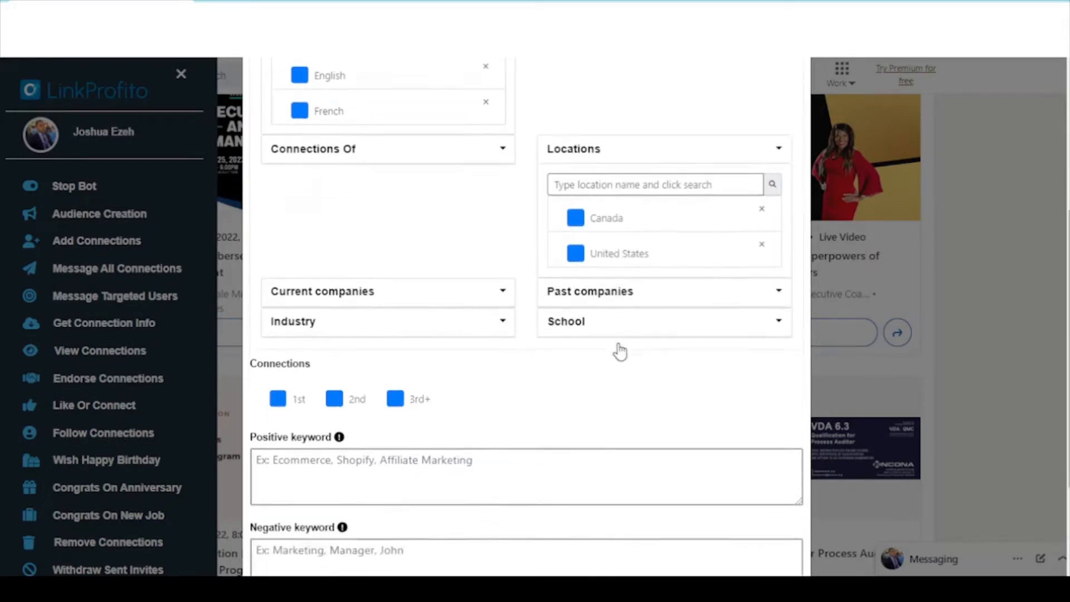
left_click(456, 255)
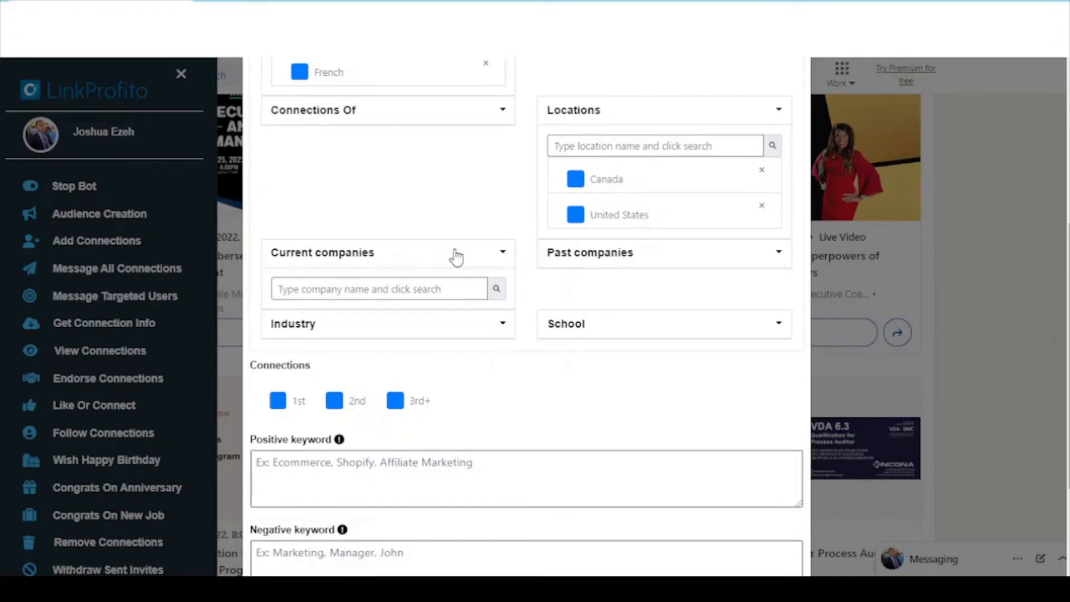
left_click(467, 259)
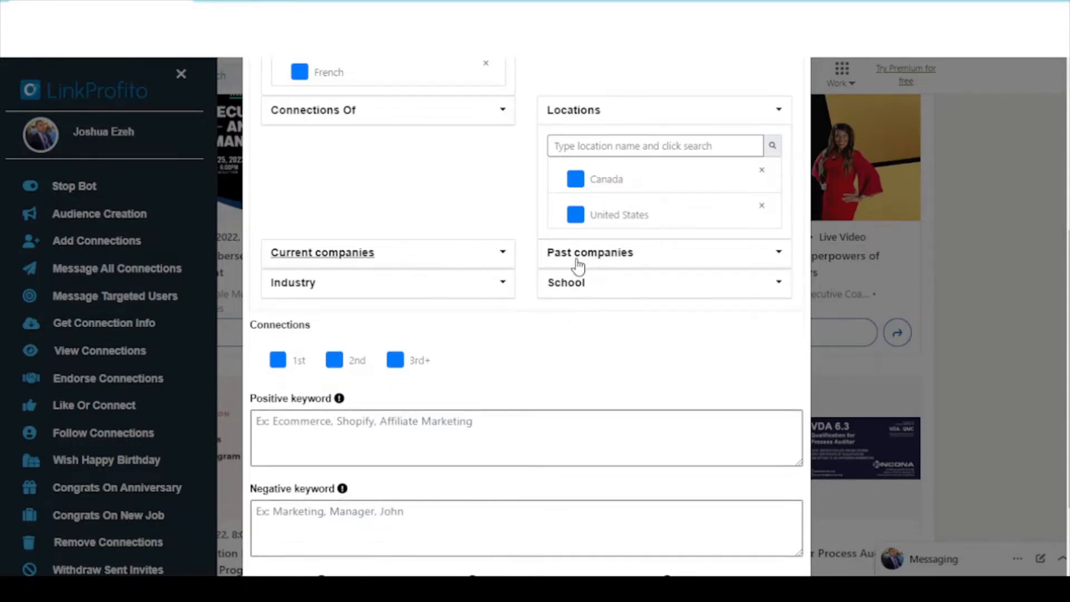
left_click(574, 262)
left_click(585, 289)
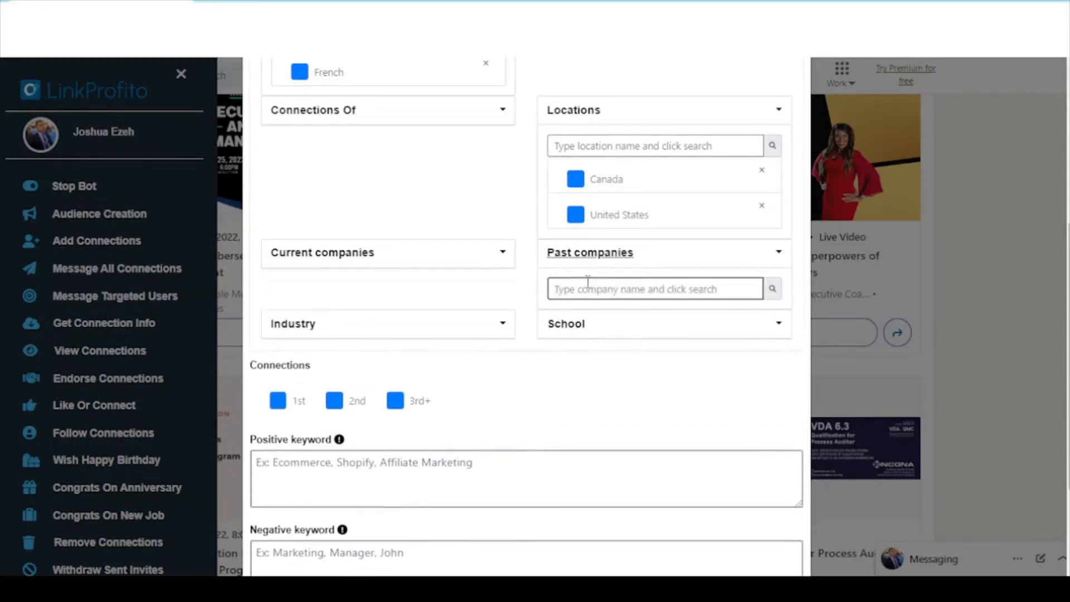
left_click(587, 287)
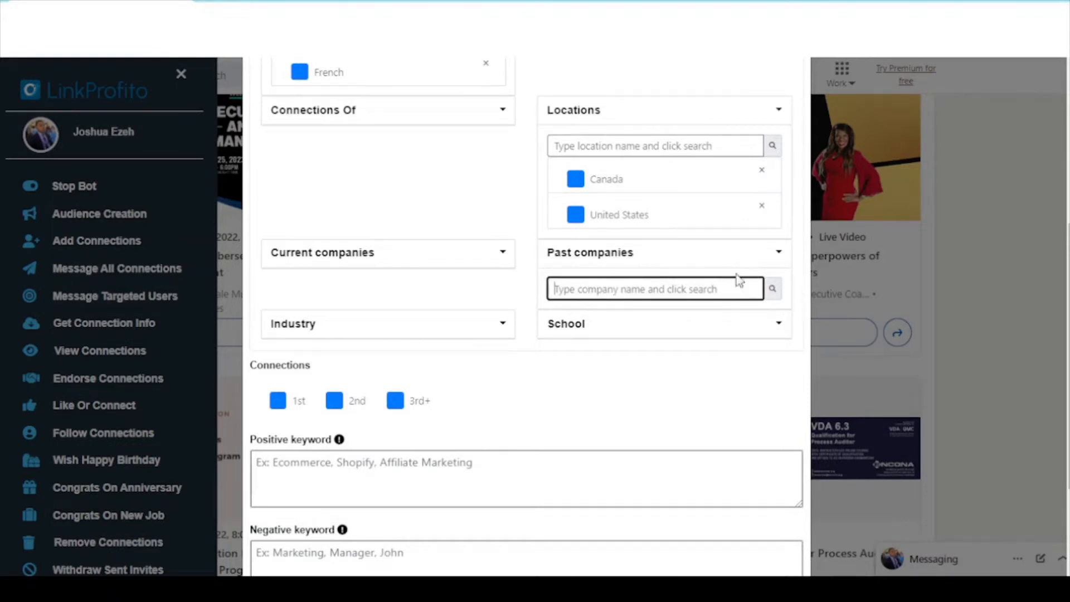
left_click(711, 263)
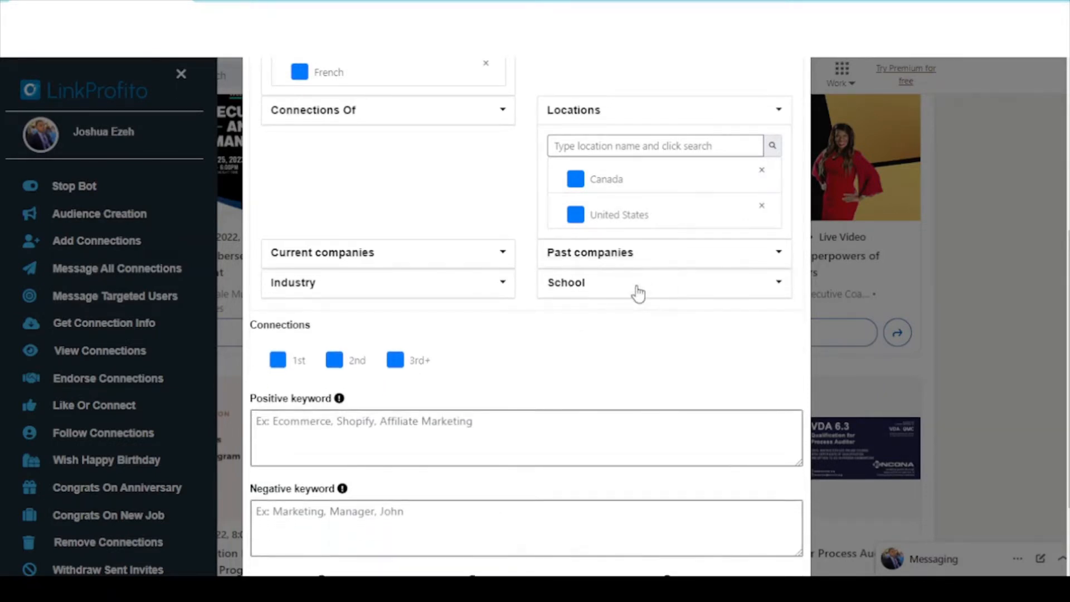
left_click(637, 291)
left_click(637, 292)
left_click(457, 296)
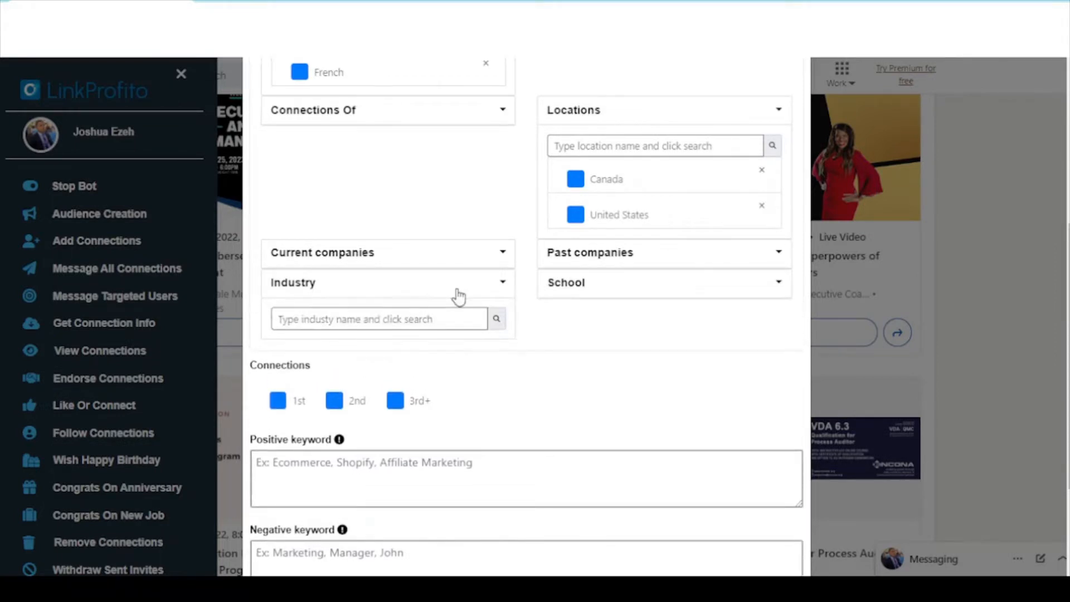
left_click(457, 295)
Step: Enter "ecommerce, digital marketing" as the positive keywords for the audience
scroll(468, 335, "down", 2)
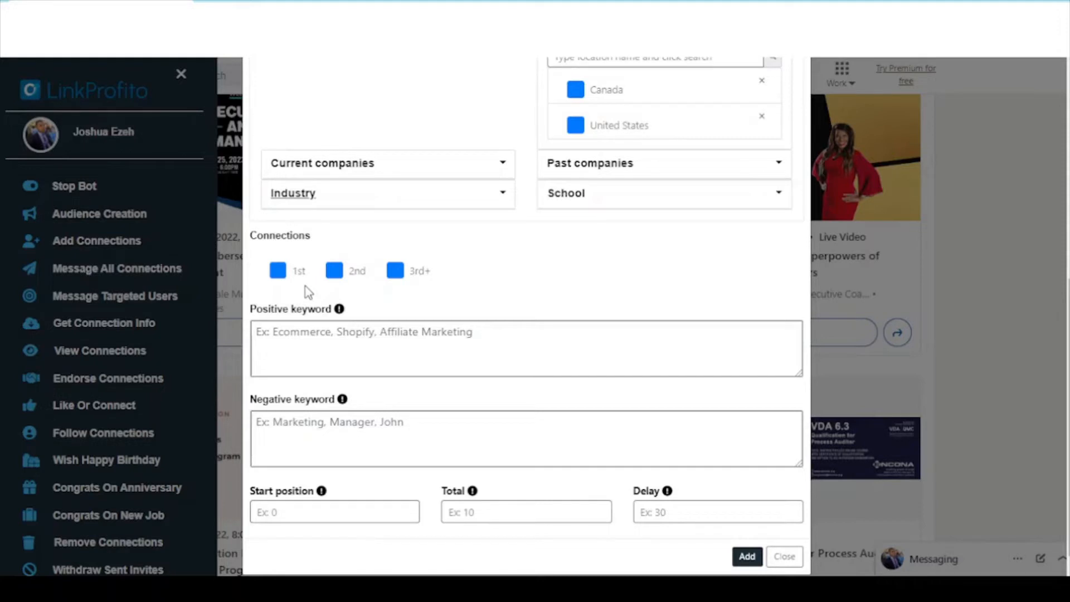
left_click(376, 340)
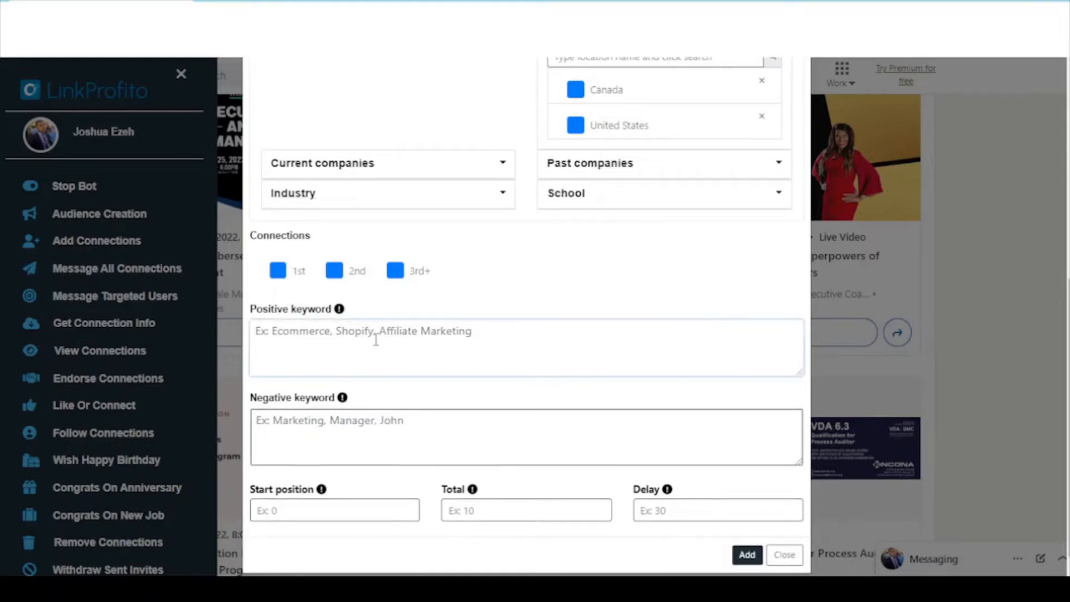
scroll(526, 283, "up", 1)
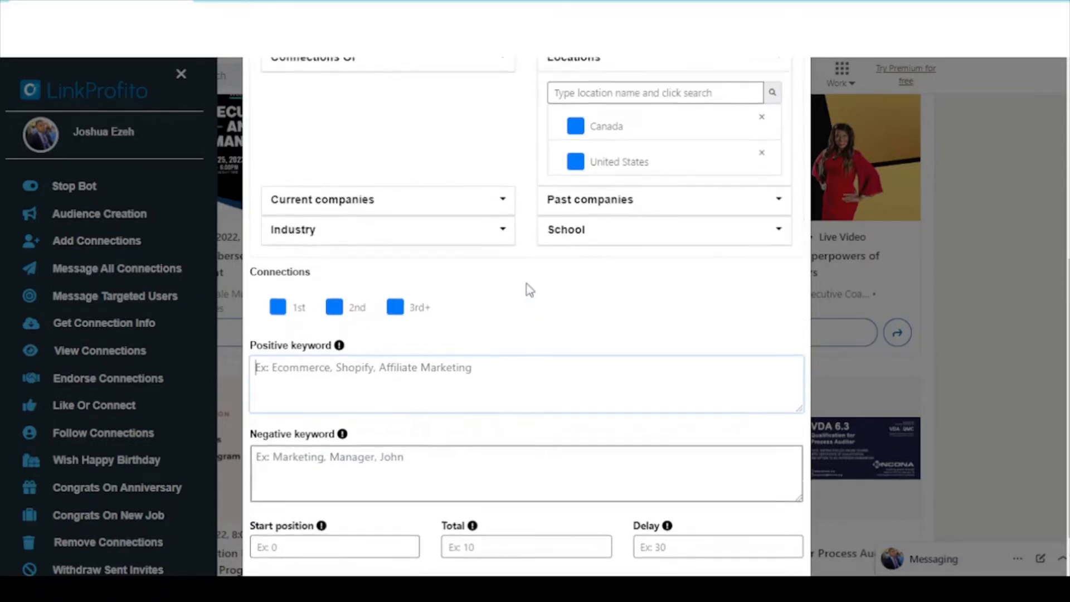
scroll(526, 284, "down", 1)
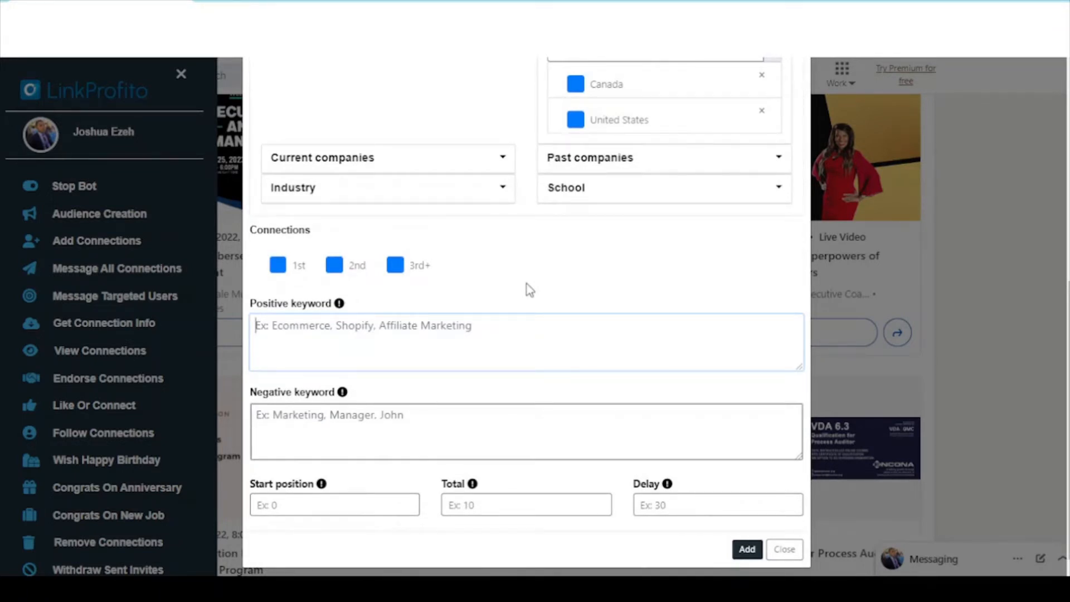
type("eco")
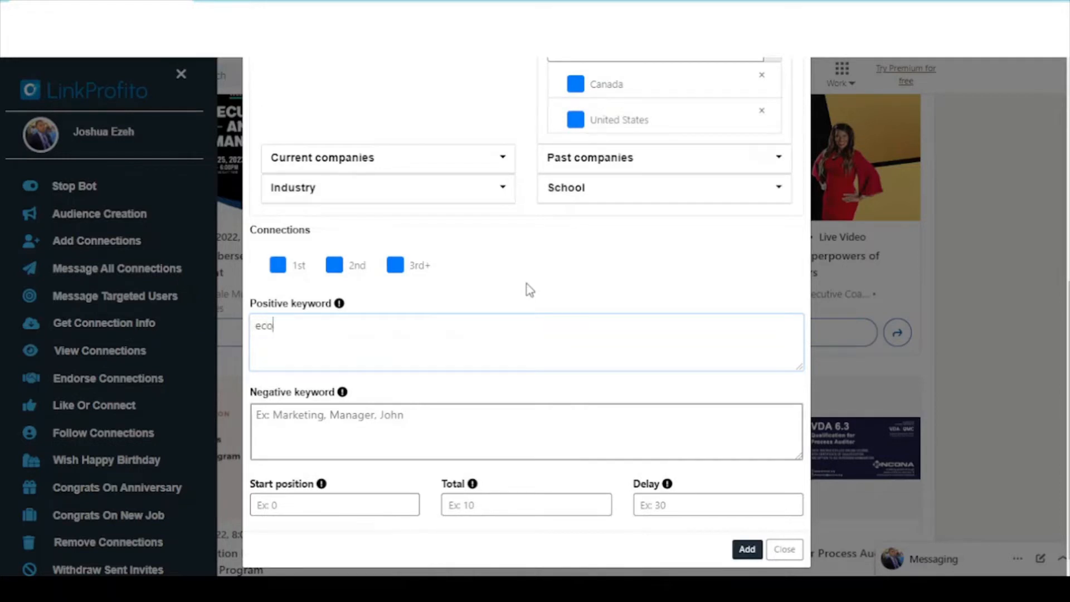
type("mmerce, ")
type("s")
type("digital")
type(" ma")
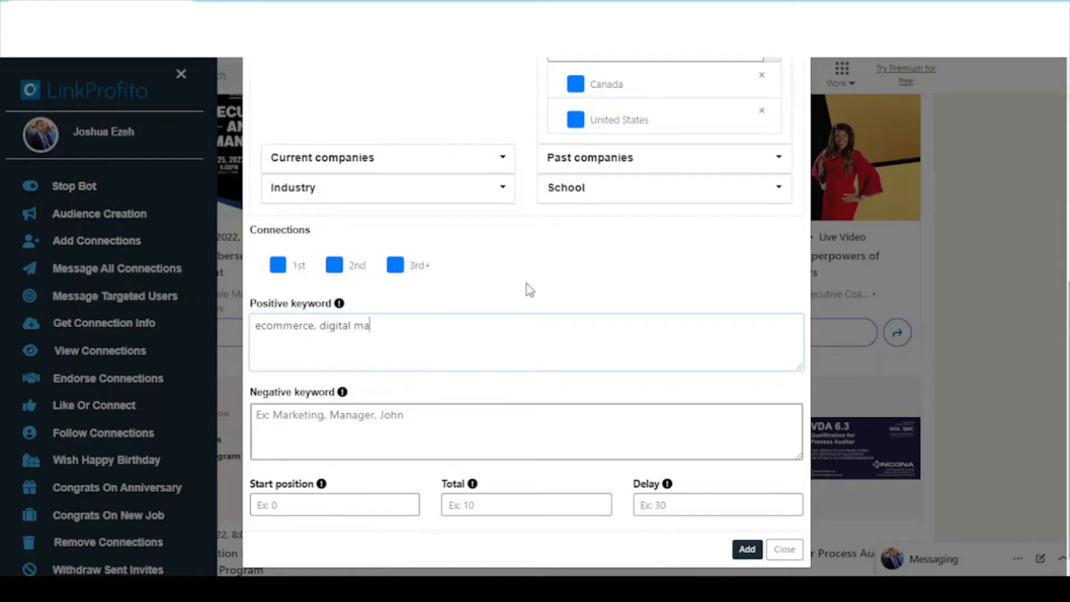
type("rketing")
scroll(443, 329, "down", 1)
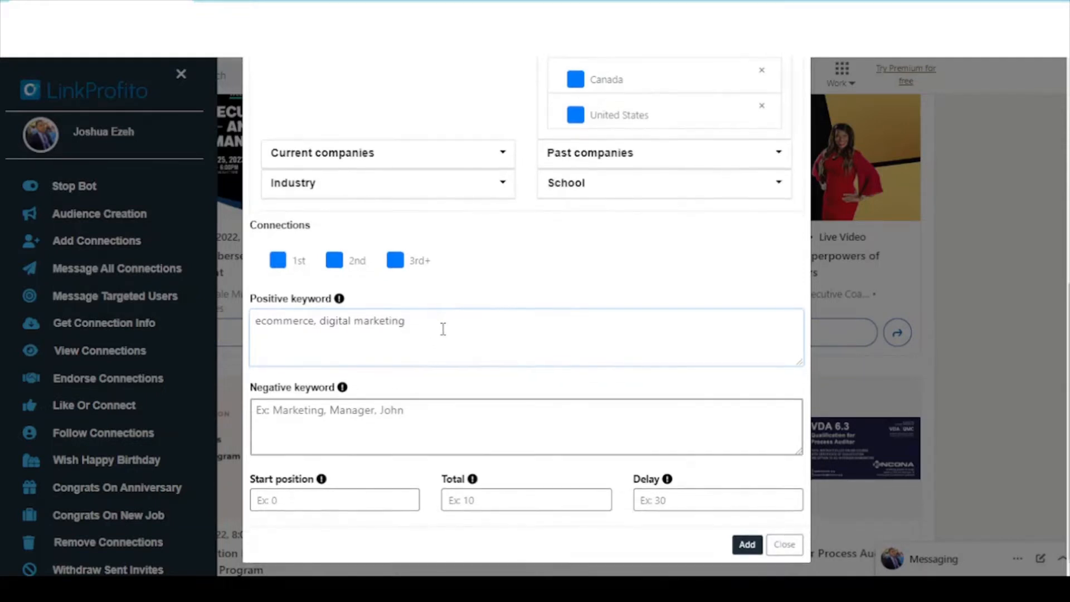
Step: Set the audience's start position to 0, total to 10 and delay to 30
left_click(427, 422)
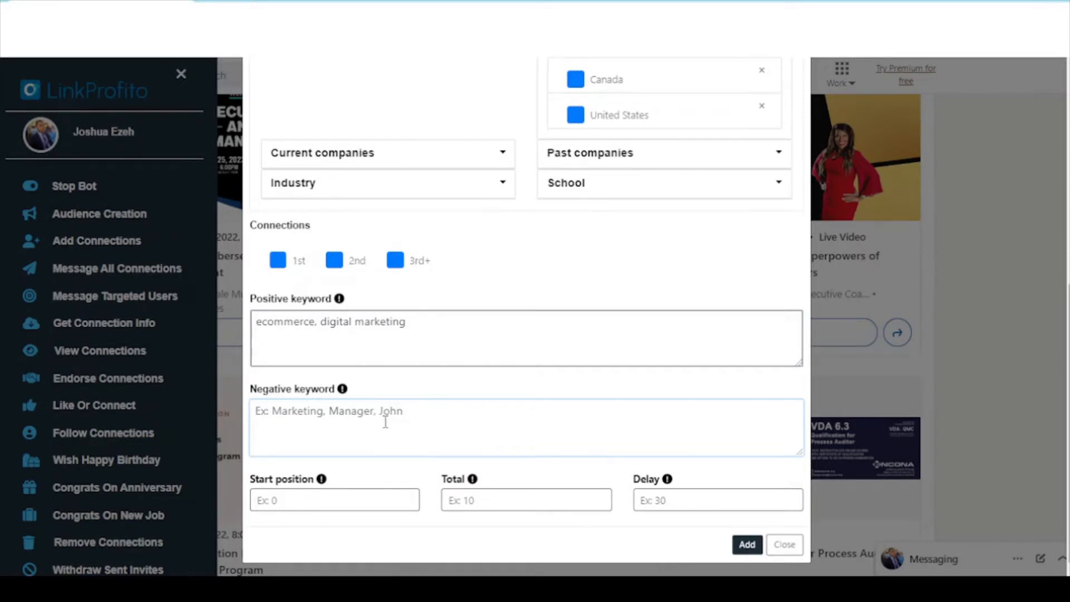
left_click(360, 501)
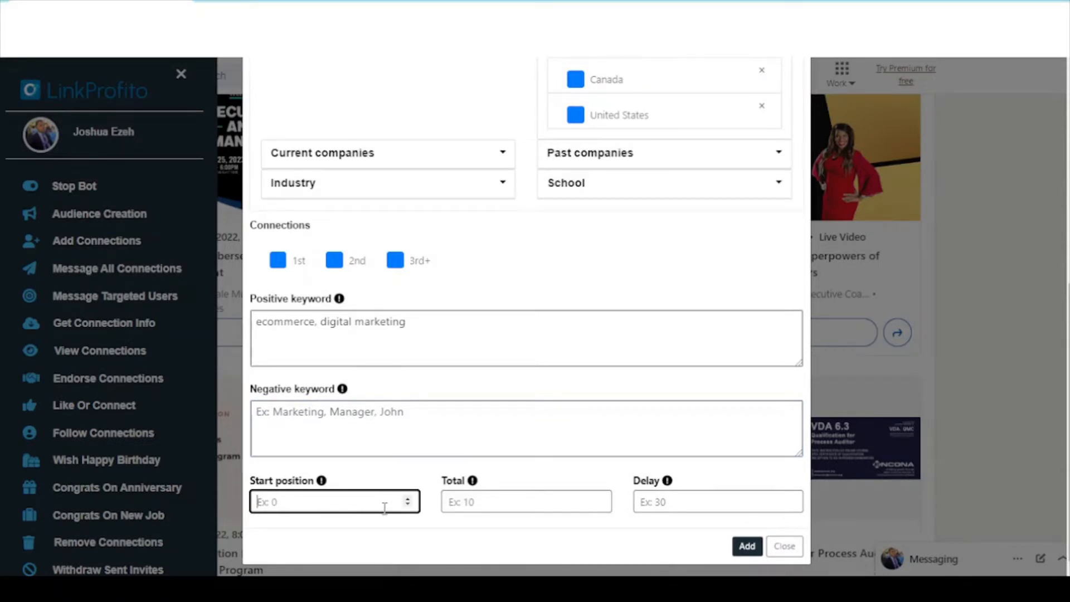
type("0")
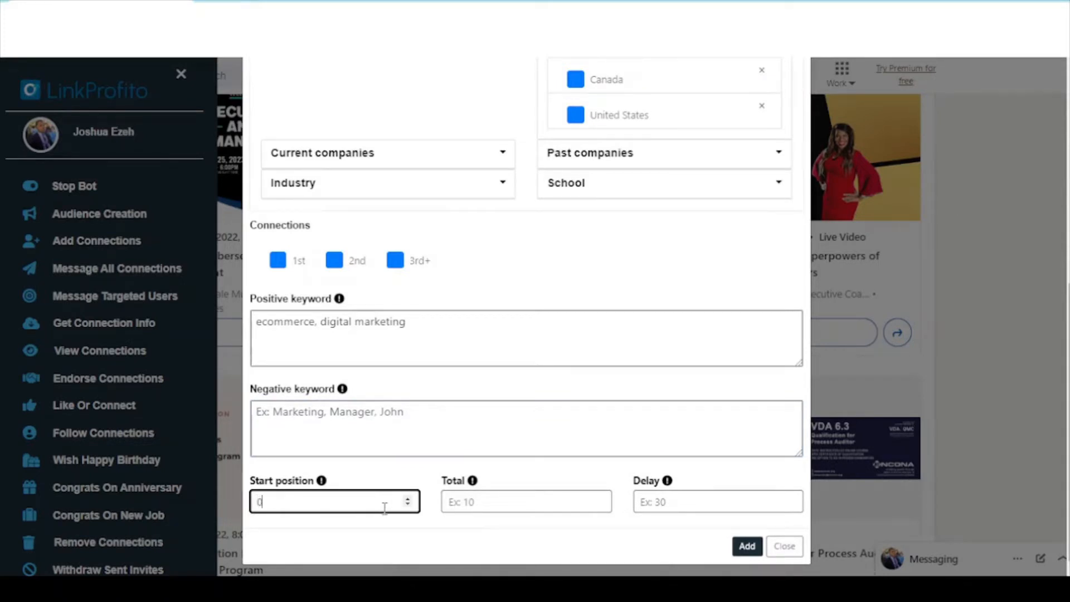
left_click(483, 505)
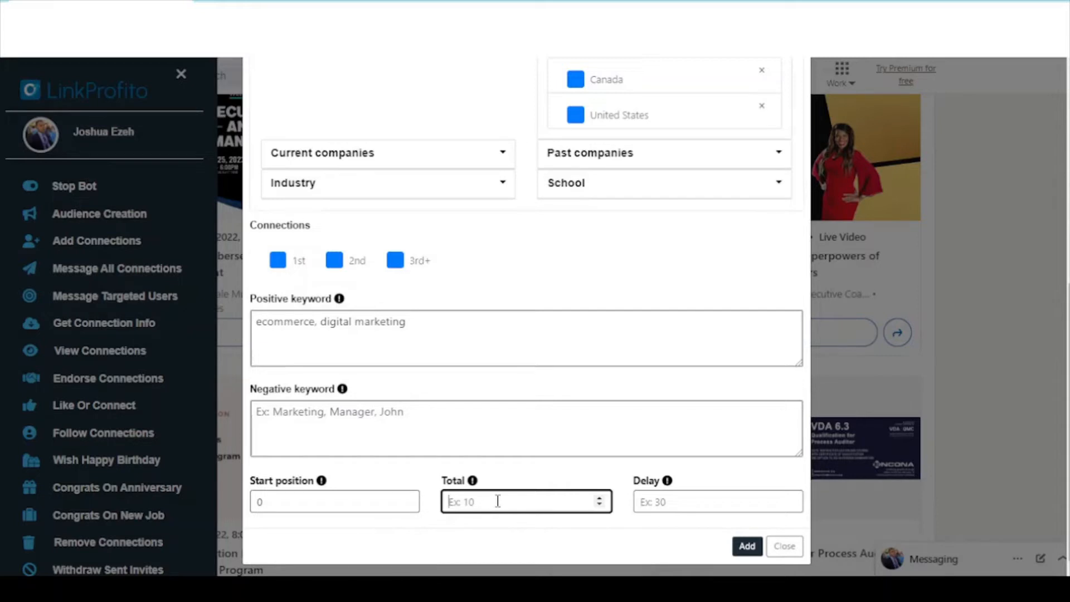
type("10")
left_click(693, 506)
left_click(691, 505)
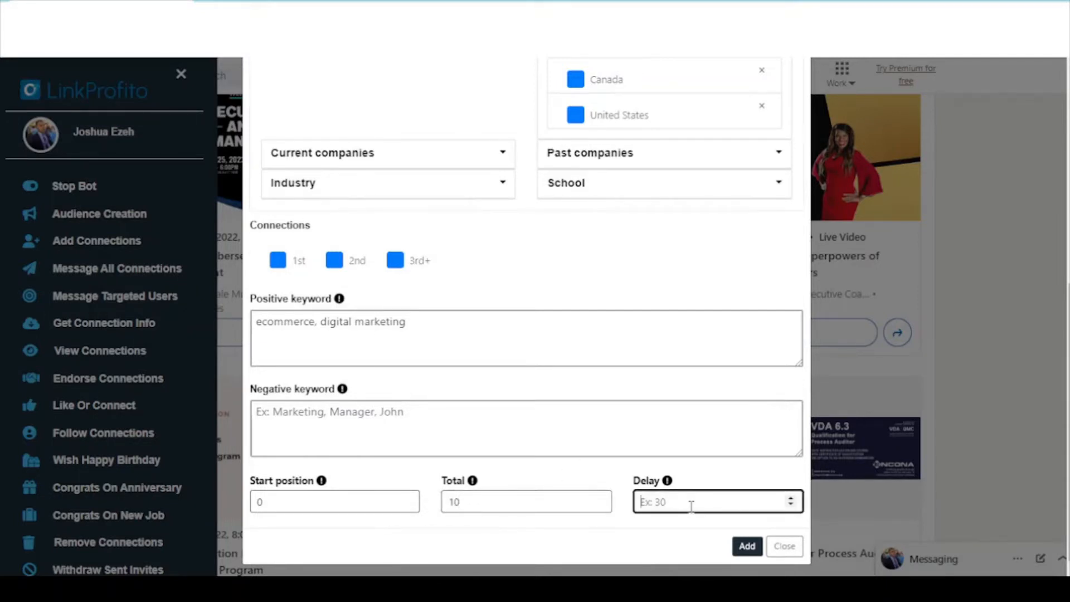
type("30")
left_click(686, 533)
Step: Review the configured audience settings and add the Digital Marketers audience
scroll(686, 533, "up", 4)
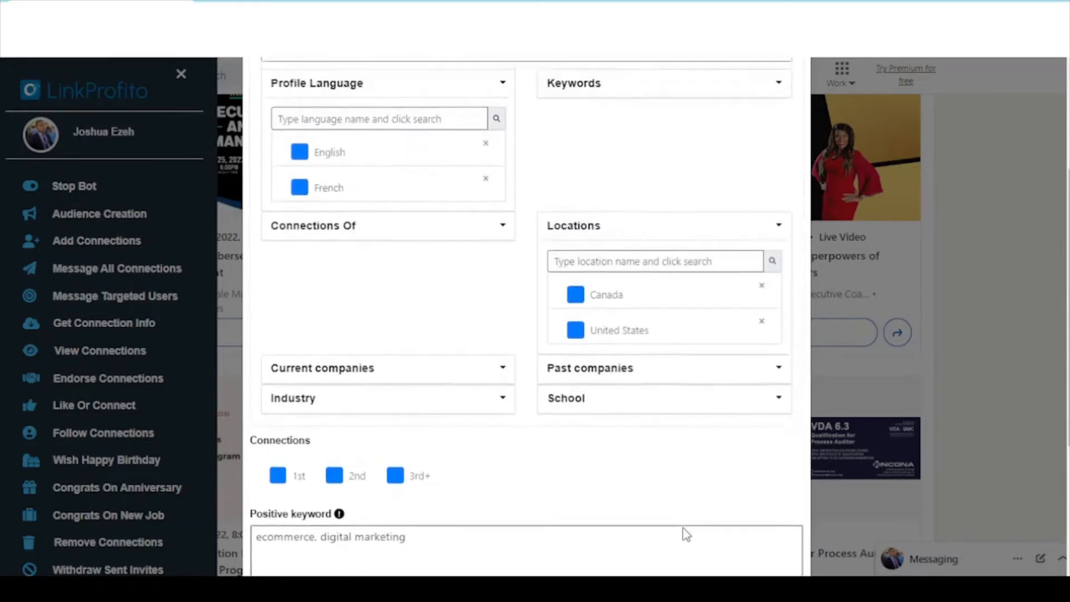
scroll(686, 534, "up", 3)
scroll(686, 533, "down", 7)
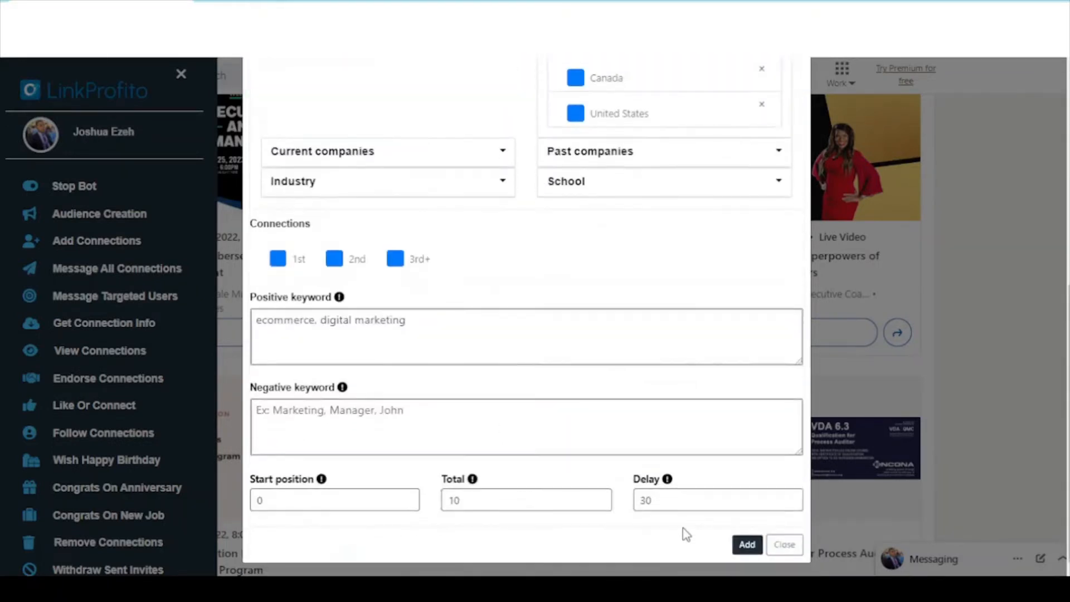
left_click(748, 546)
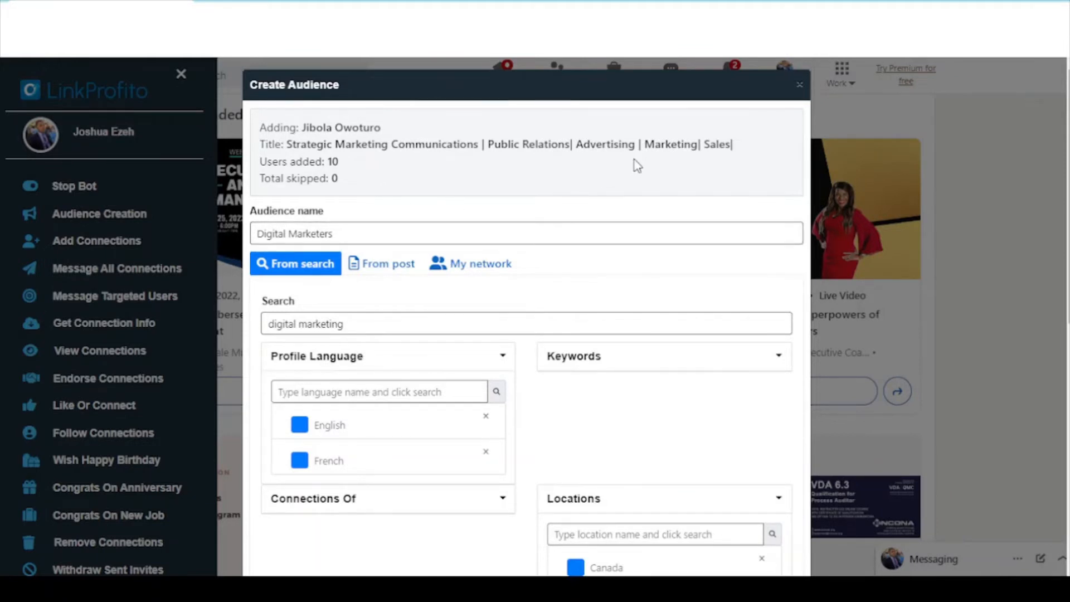
Step: Close the audience creation form and check the Digital Marketers entry and its contact count in the audience list
left_click(798, 87)
left_click(592, 326)
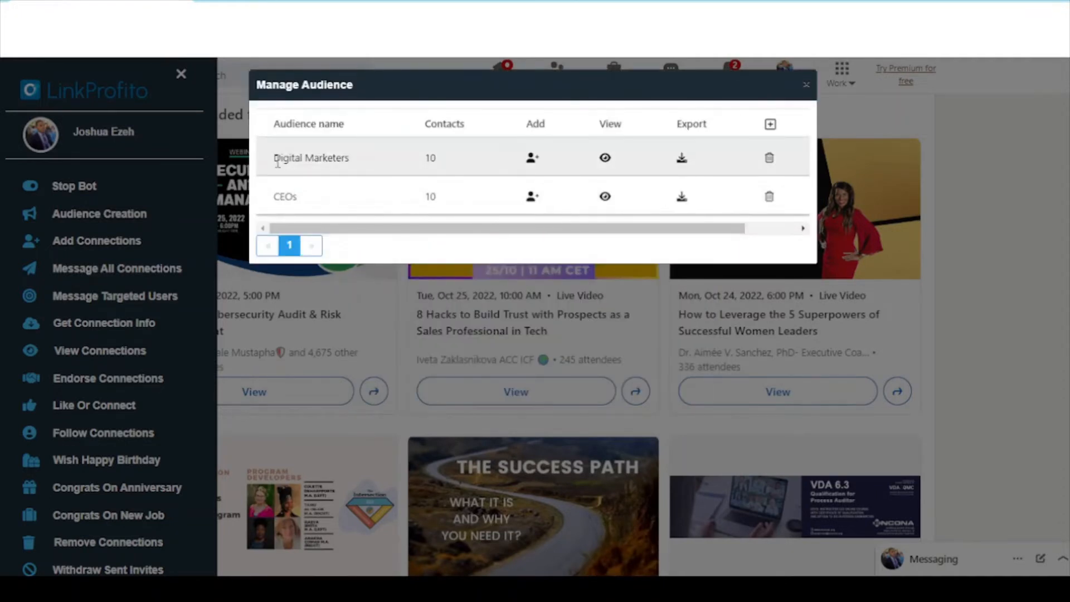
left_click_drag(274, 158, 354, 164)
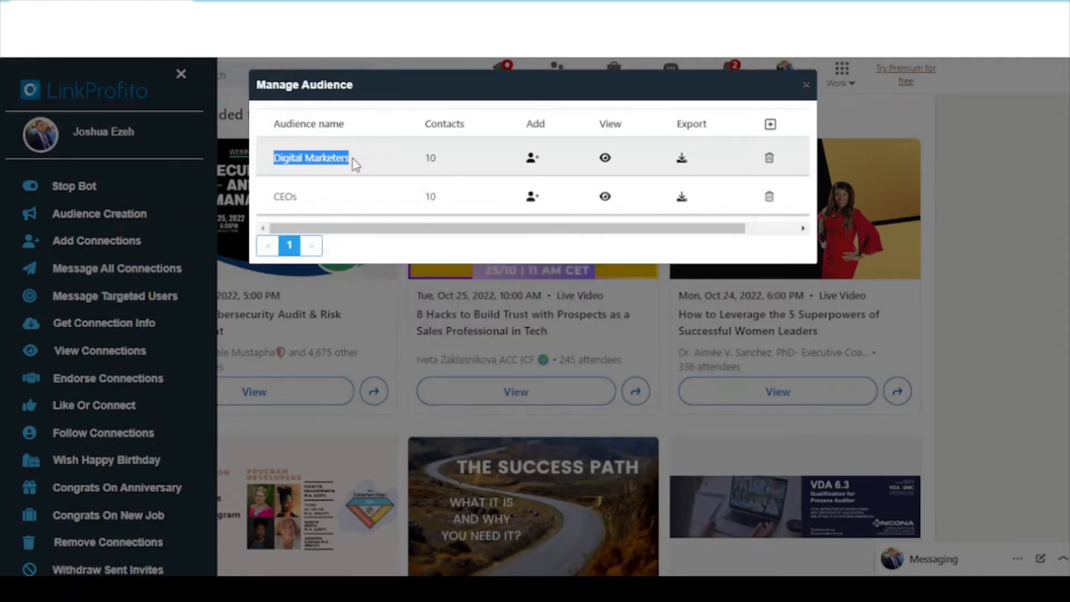
left_click(432, 154)
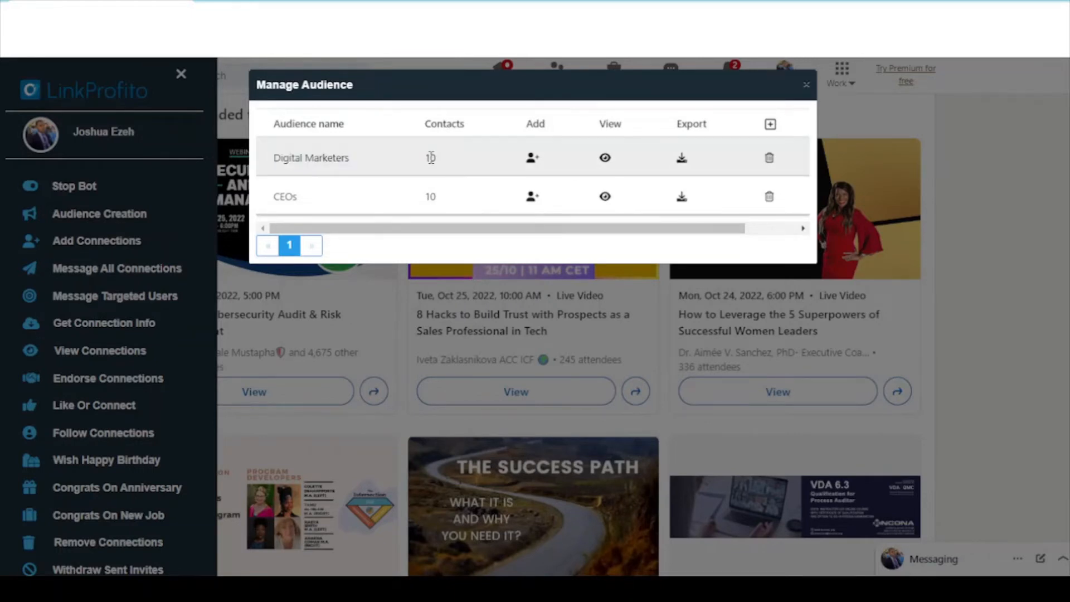
Step: Review both pages of contacts in the Digital Marketers audience and close the audience manager
left_click(603, 159)
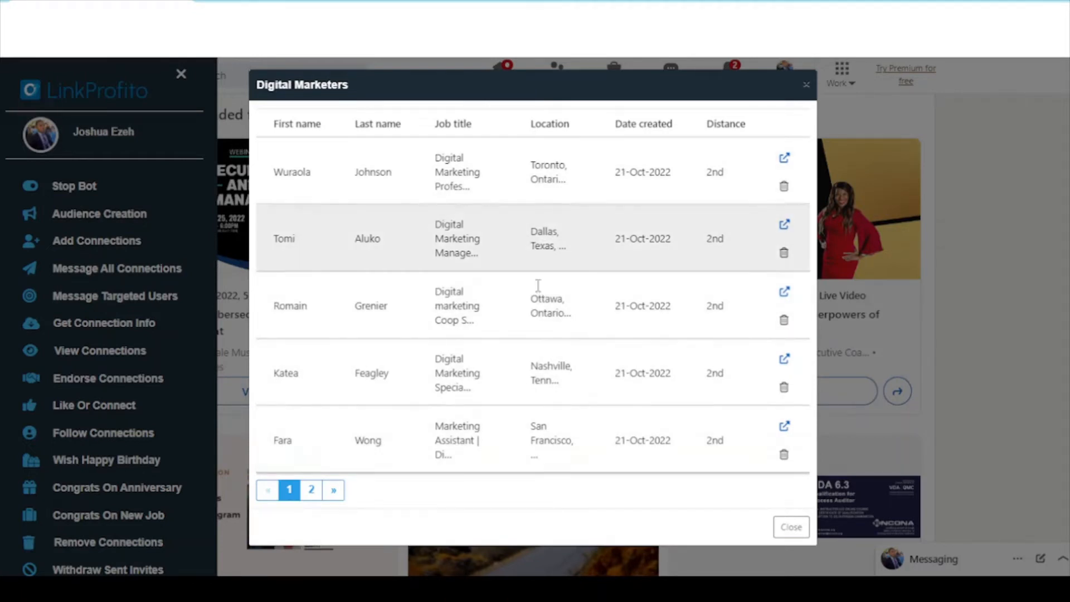
left_click(311, 491)
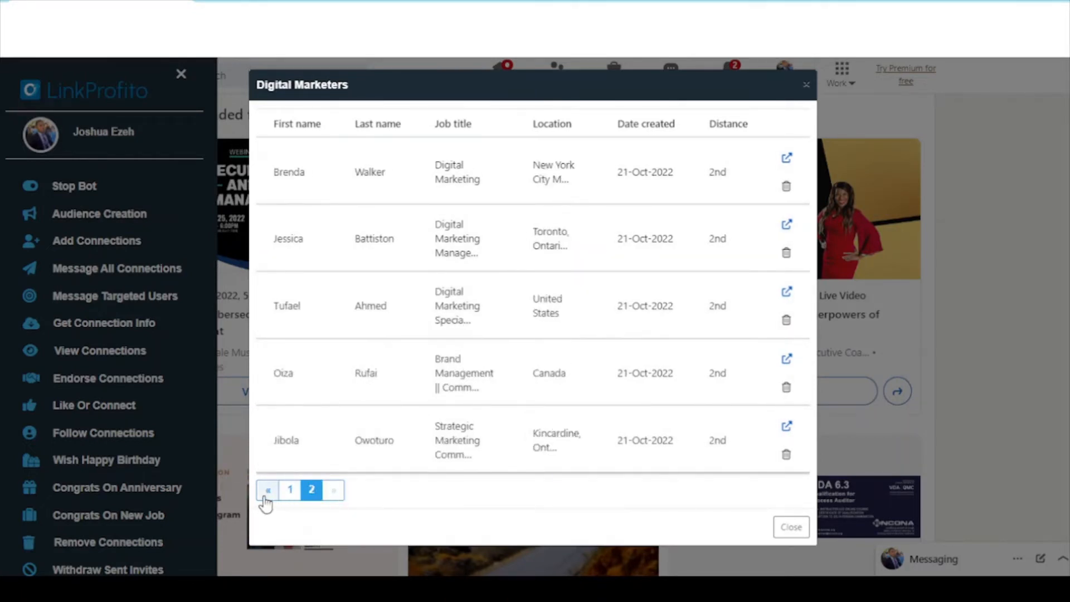
left_click(297, 493)
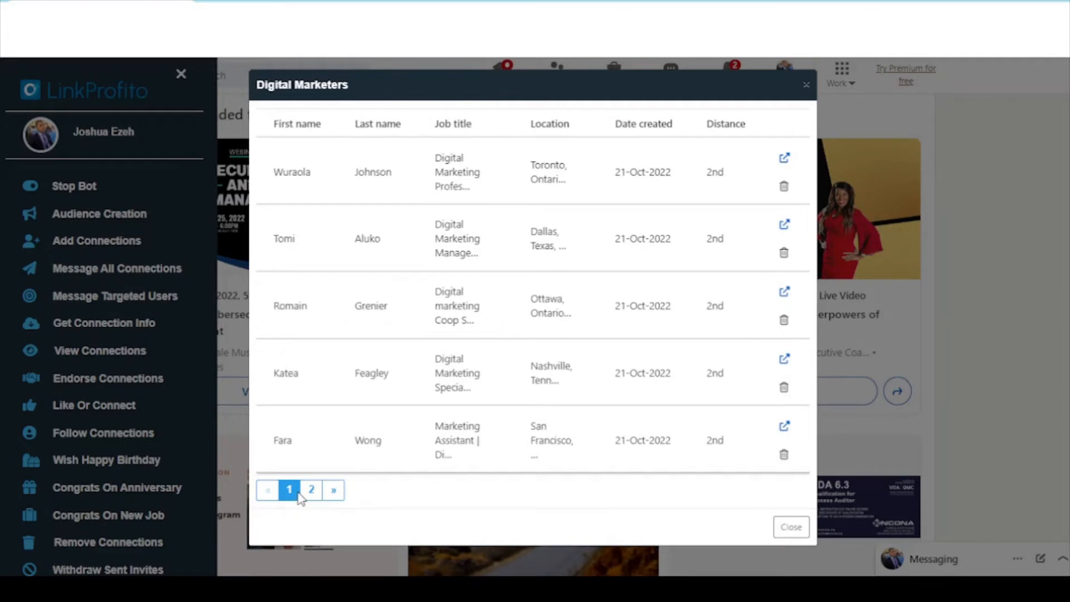
left_click(792, 529)
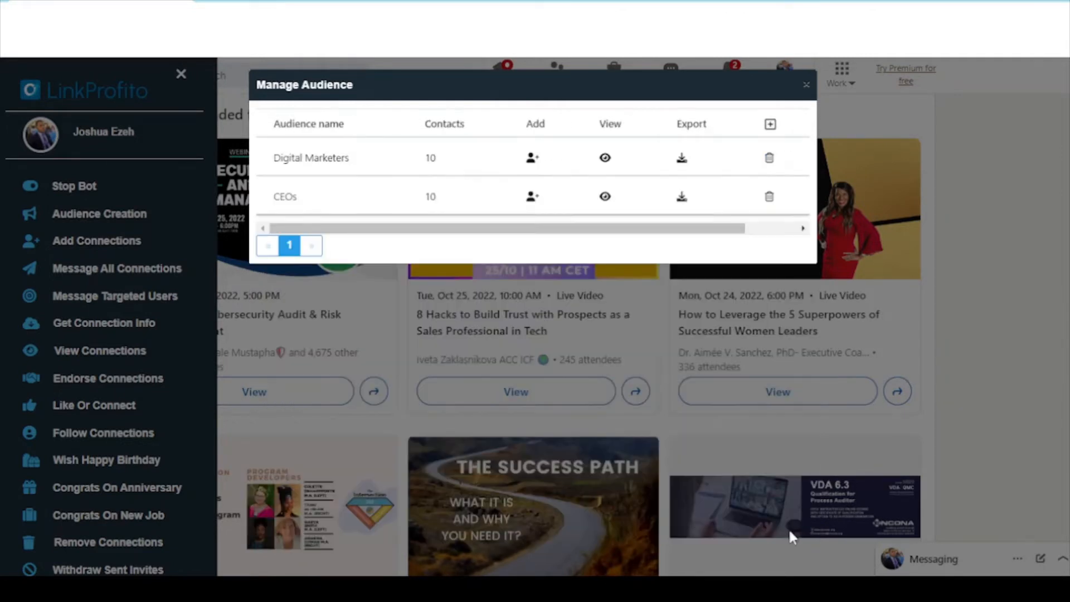
left_click(807, 85)
left_click(599, 301)
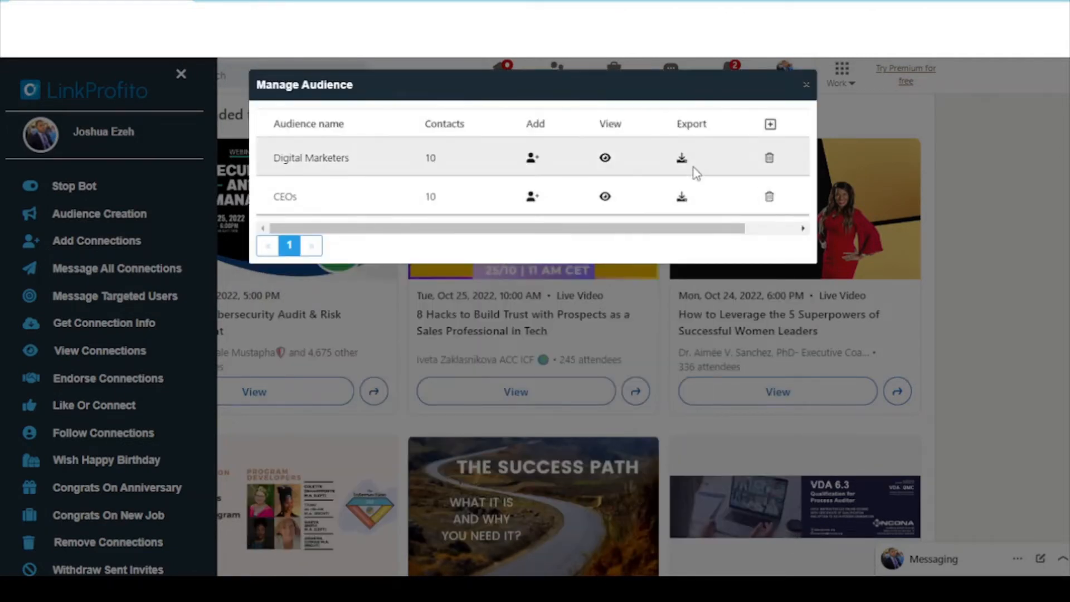
left_click(806, 84)
left_click(684, 381)
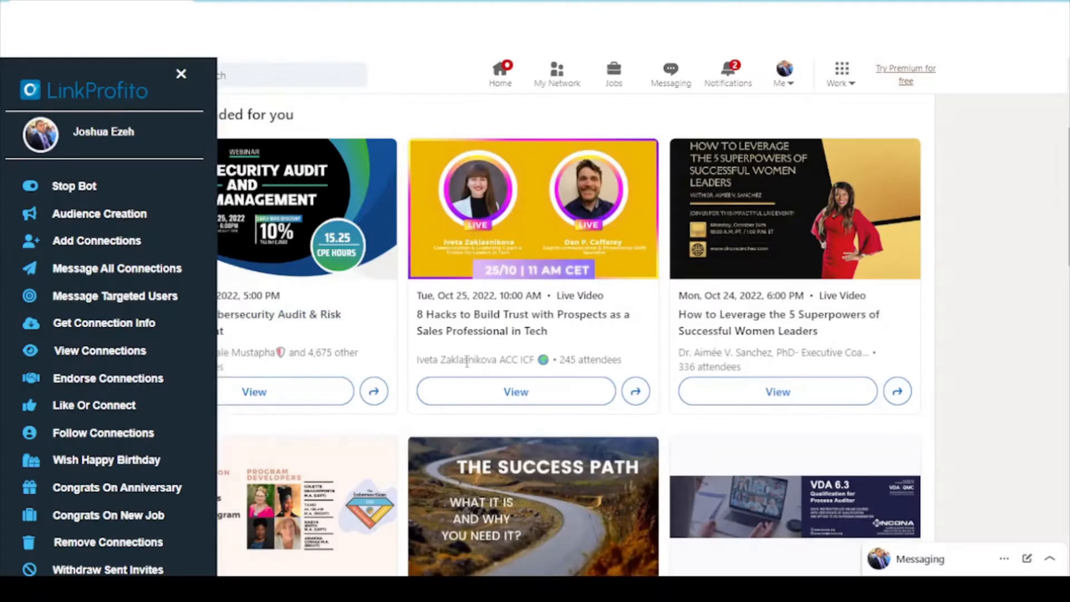
left_click(107, 269)
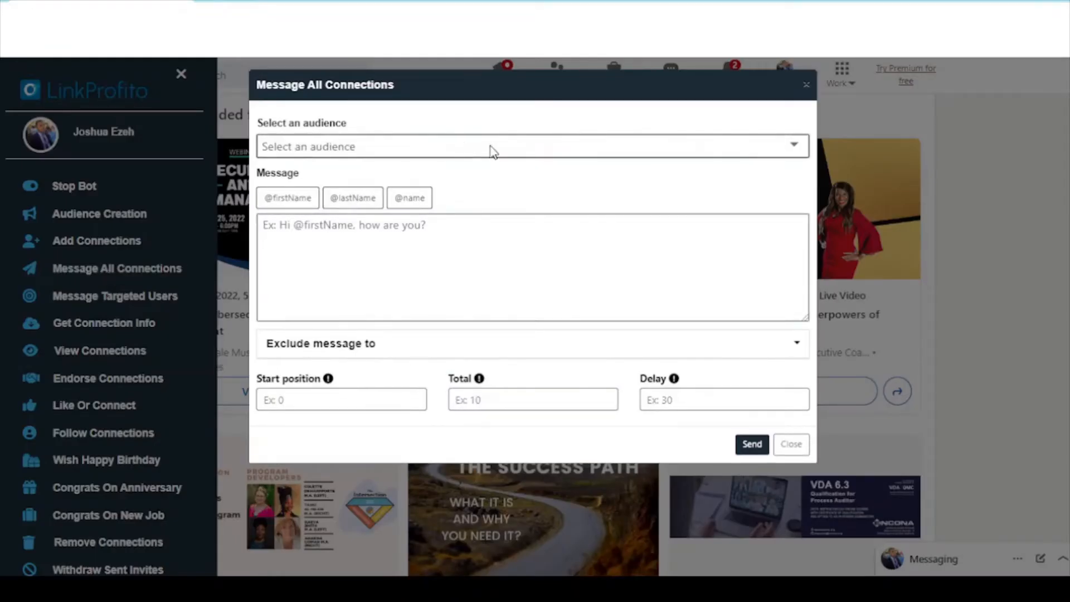
left_click(488, 185)
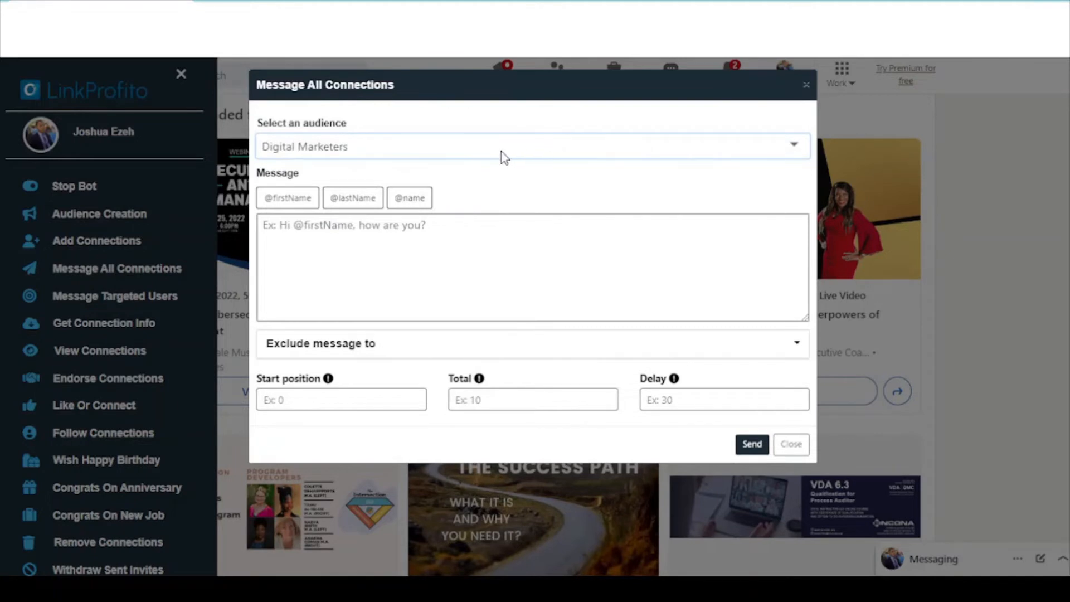
left_click(454, 257)
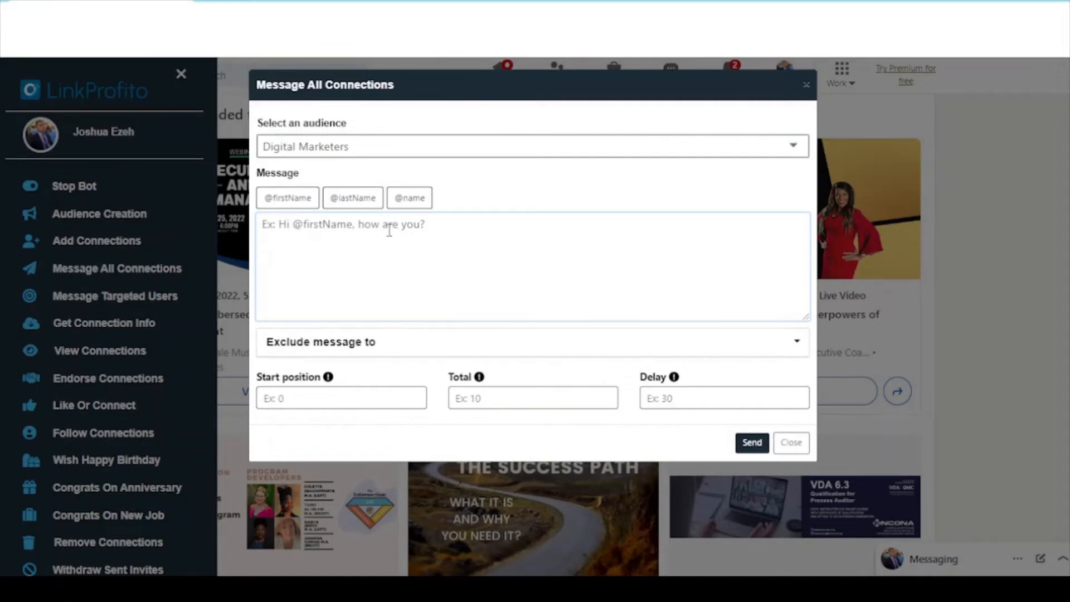
type("Hi")
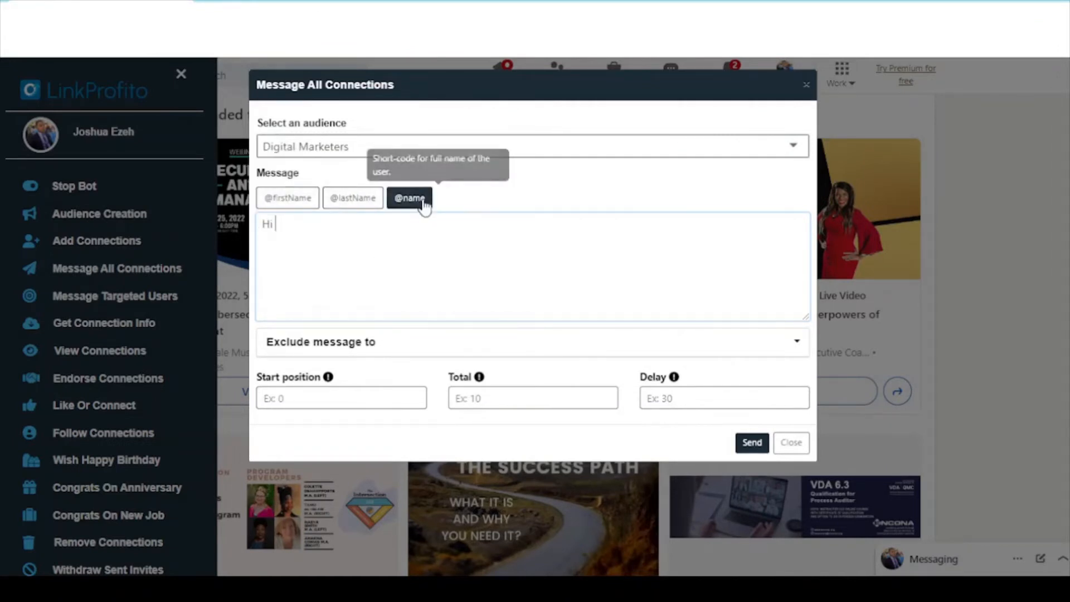
left_click(287, 198)
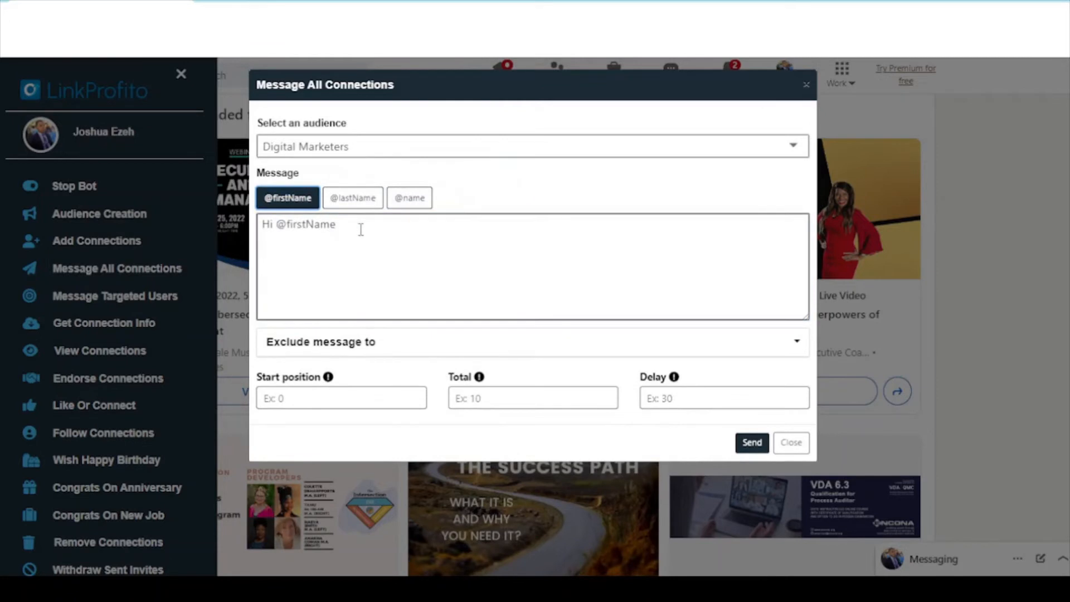
left_click(360, 230)
type(",")
key("Return")
key("Return")
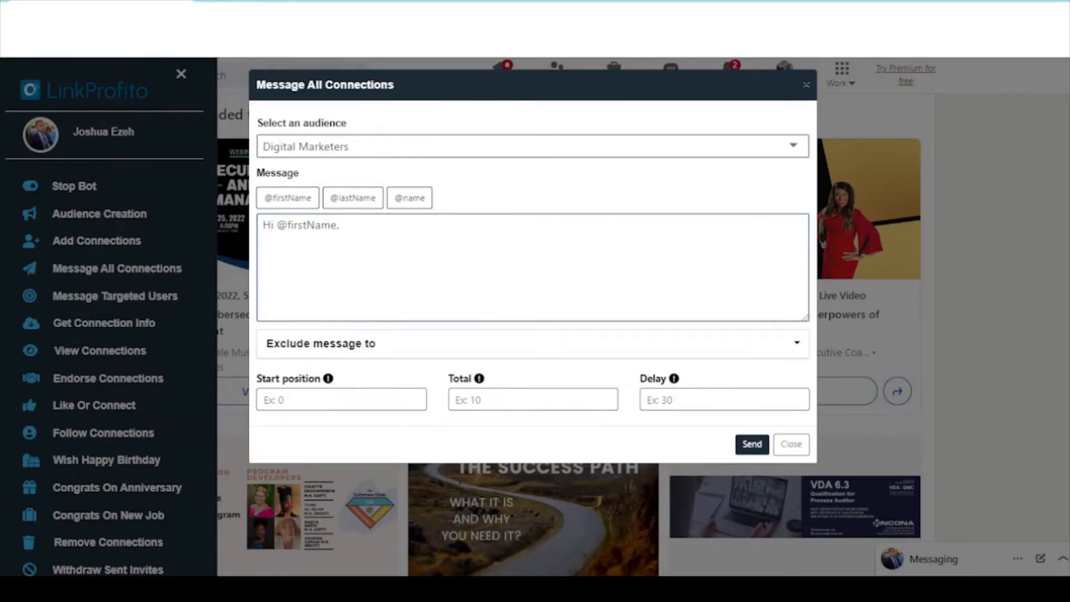
Step: Paste the prepared promotional text with its link below the greeting and review the whole message
key("ctrl+v")
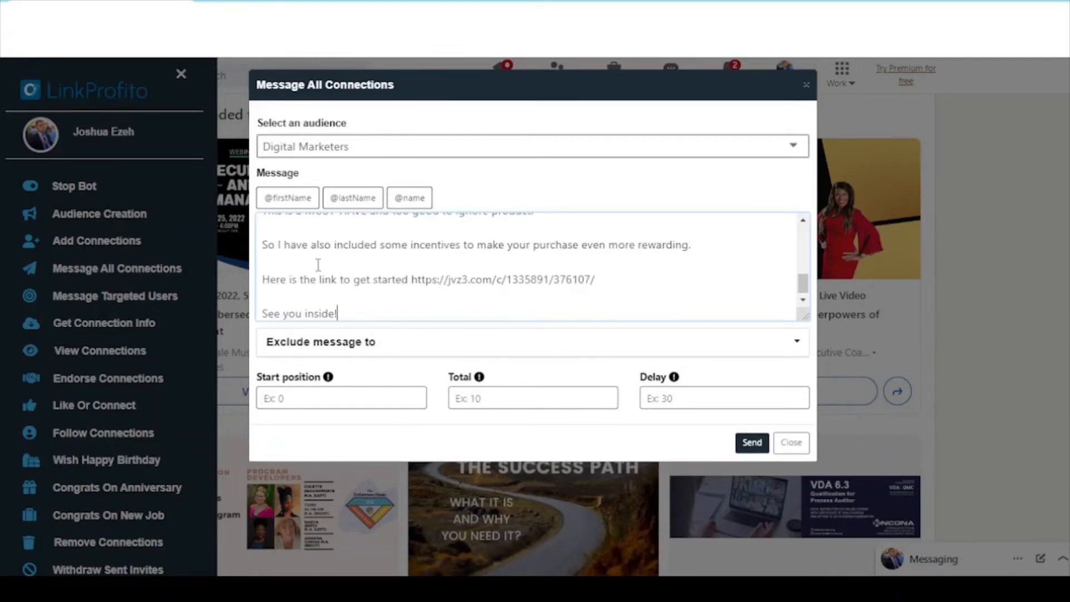
scroll(317, 265, "up", 1)
scroll(317, 265, "up", 1)
scroll(334, 268, "down", 3)
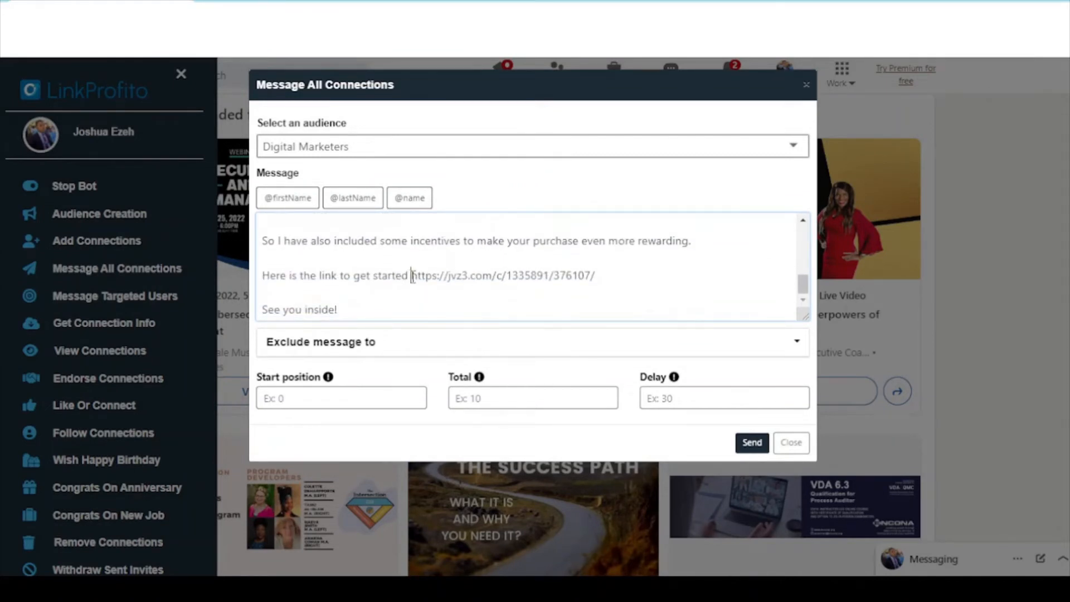
left_click_drag(411, 276, 619, 276)
scroll(619, 276, "up", 10)
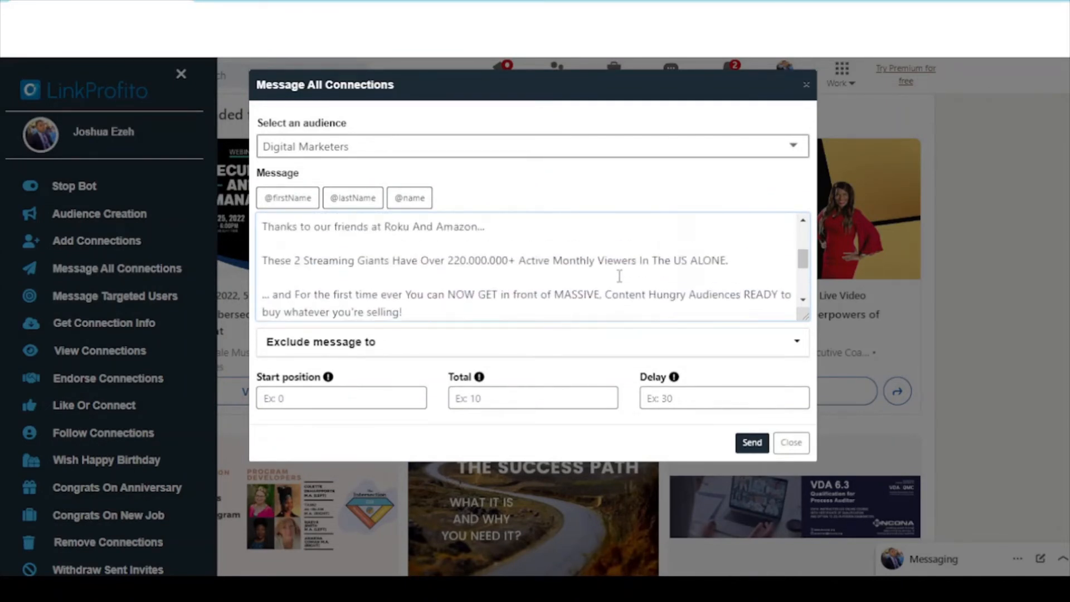
scroll(619, 275, "up", 3)
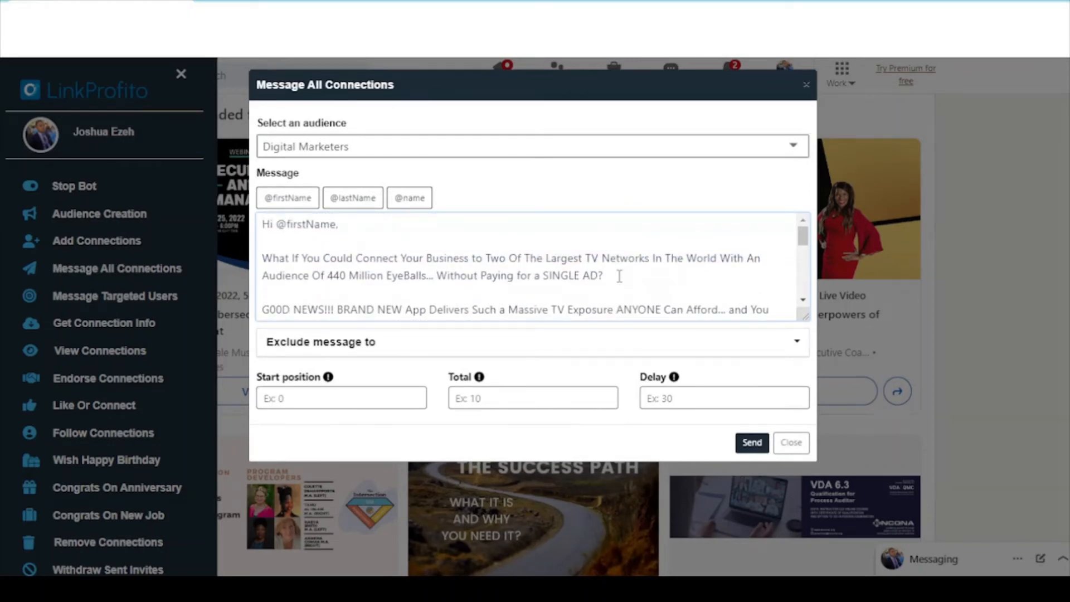
Step: Set the message campaign's delay to 30 and its total to 10
left_click(504, 396)
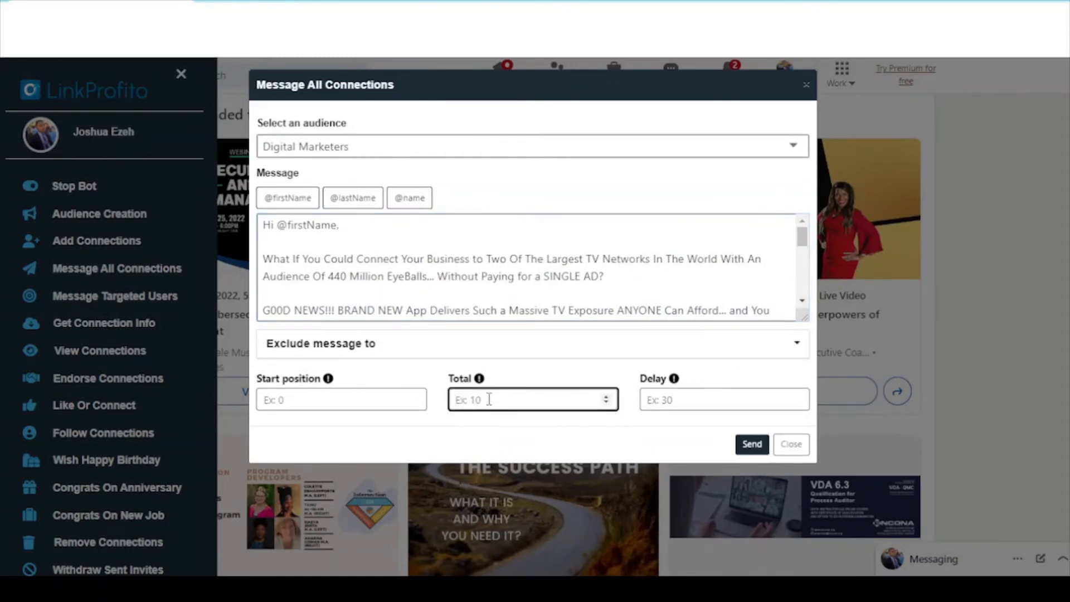
left_click(696, 394)
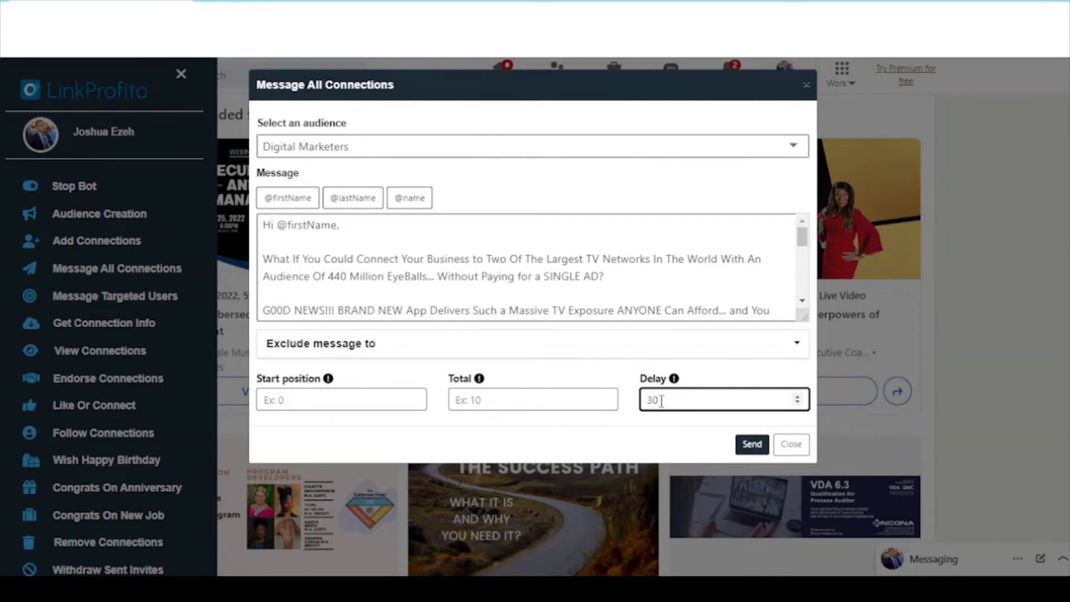
left_click(513, 397)
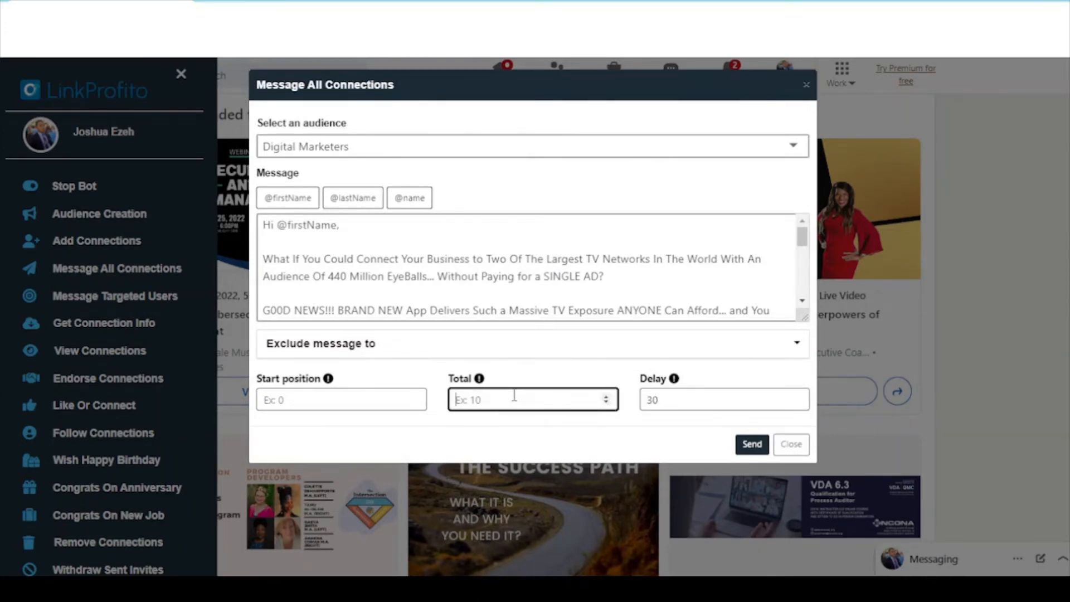
type("10")
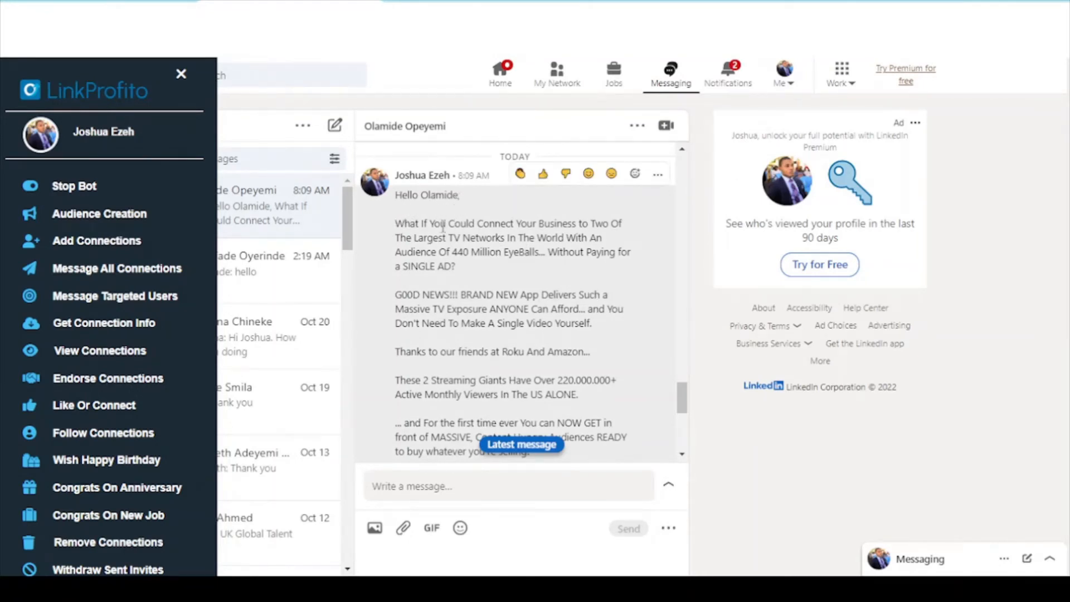
Step: Read through a previously sent promotional message in the LinkedIn conversation and close the Message All Connections form without sending
scroll(443, 226, "down", 2)
scroll(457, 240, "up", 2)
scroll(475, 254, "down", 3)
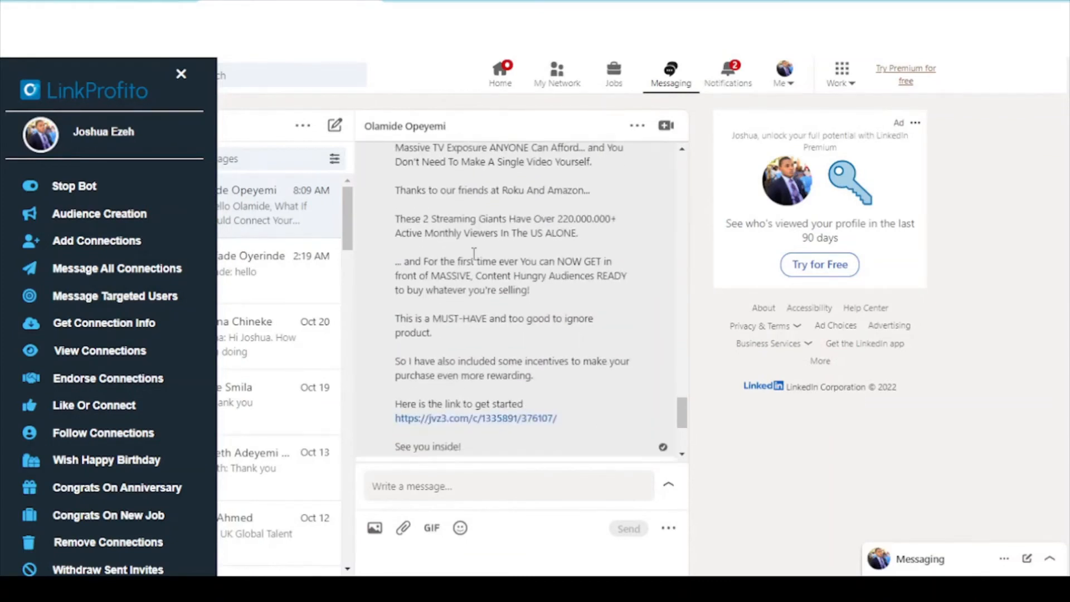
scroll(475, 253, "down", 1)
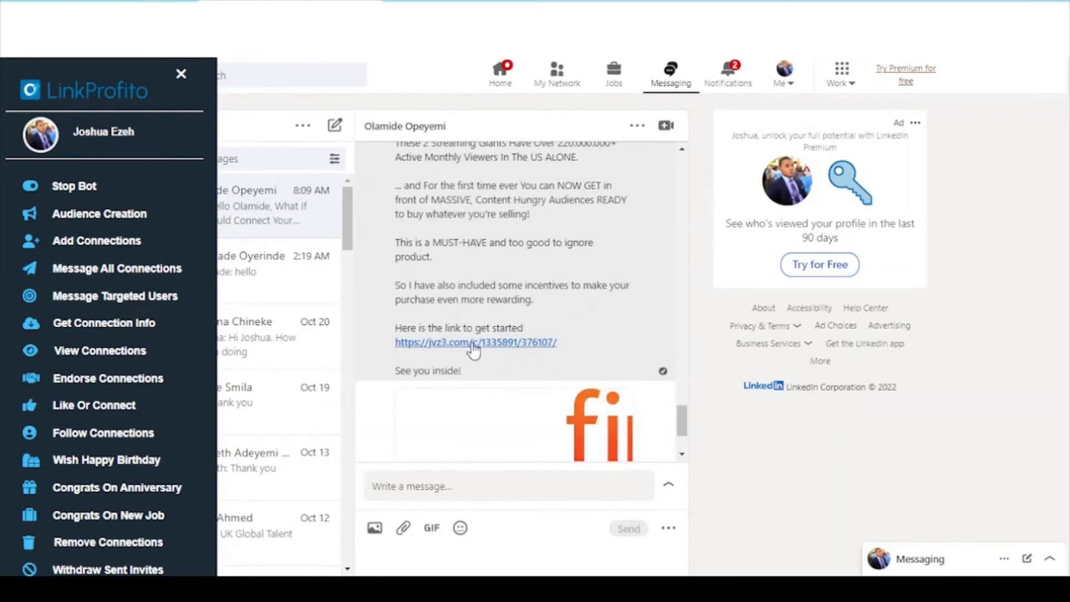
scroll(579, 350, "up", 1)
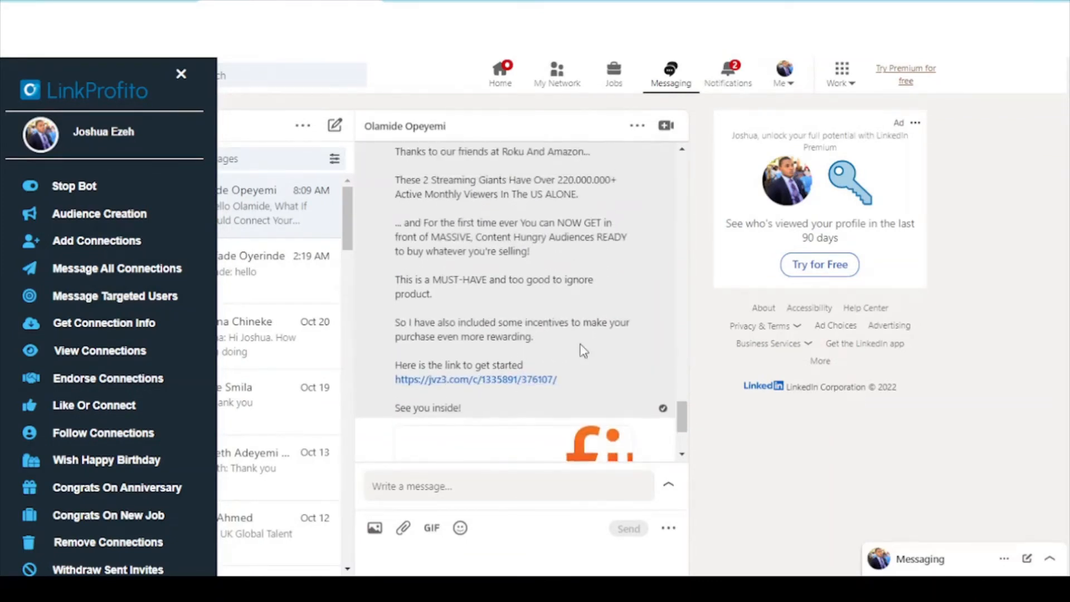
scroll(579, 350, "up", 1)
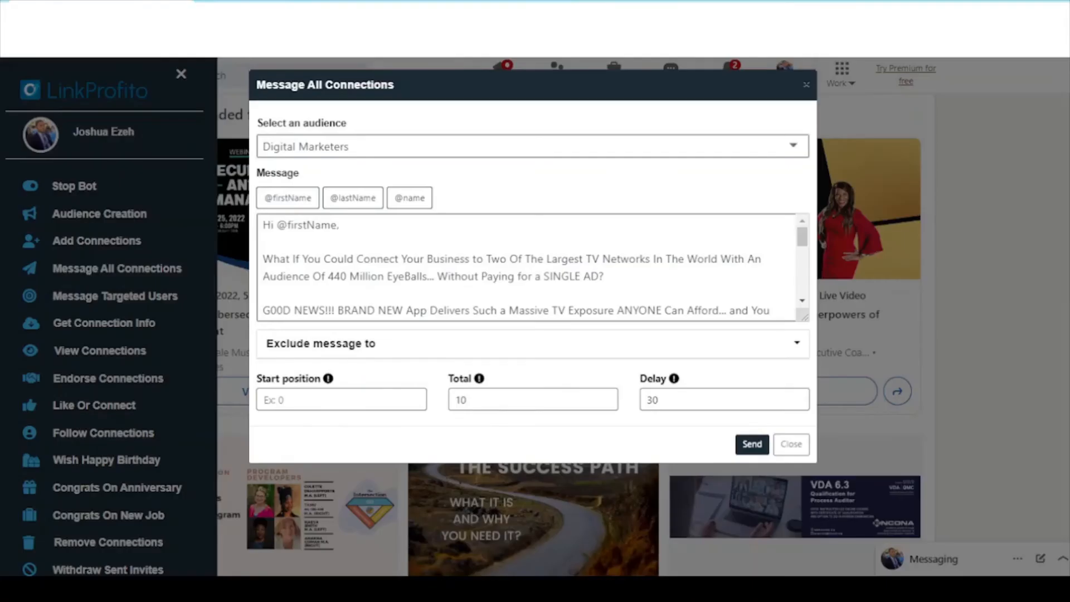
left_click(605, 398)
left_click(789, 443)
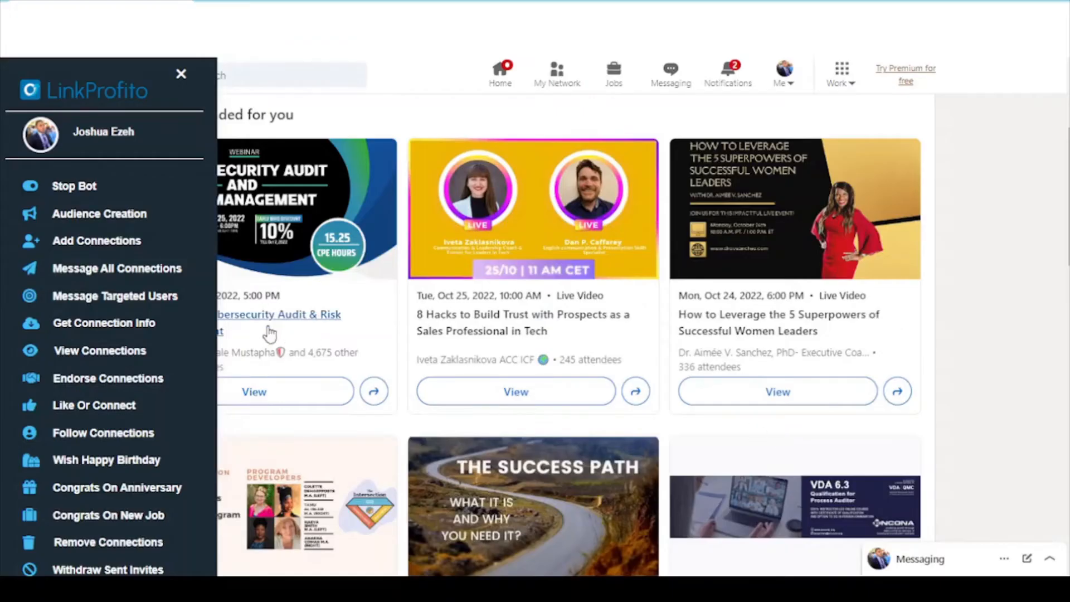
Step: Examine the audience, message and filter options for messaging targeted users, including Connections Of and Profile Language, and close the form without sending
left_click(138, 295)
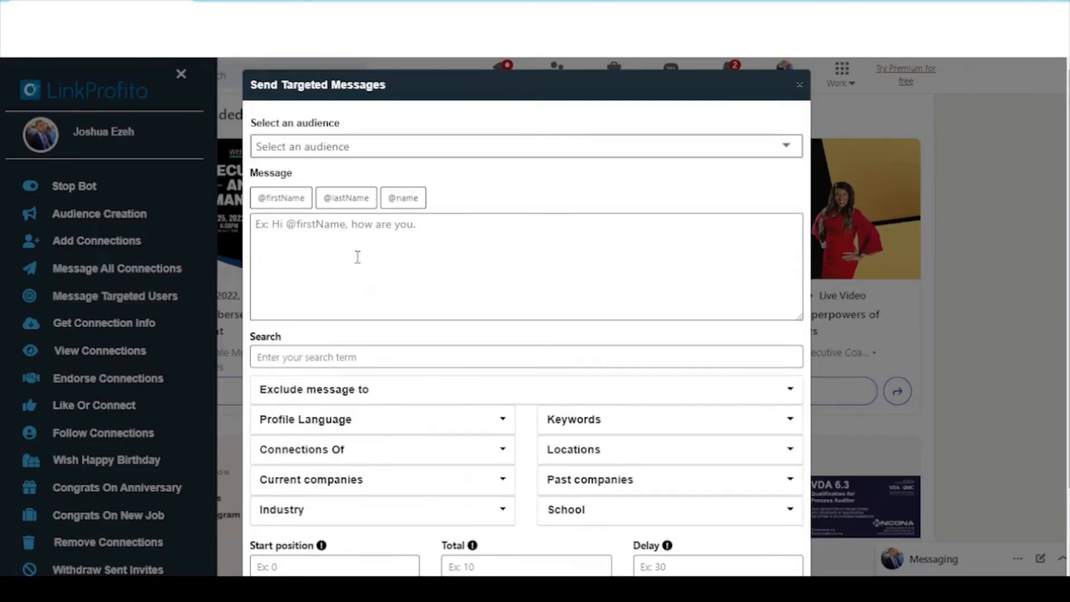
left_click(380, 248)
scroll(434, 249, "down", 3)
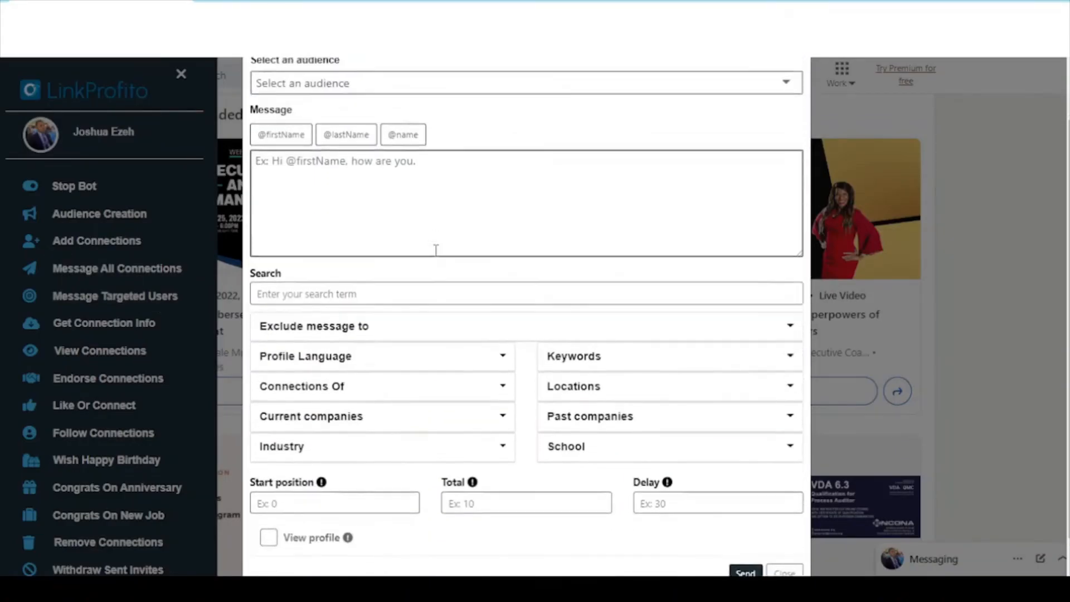
scroll(445, 223, "up", 3)
left_click(483, 152)
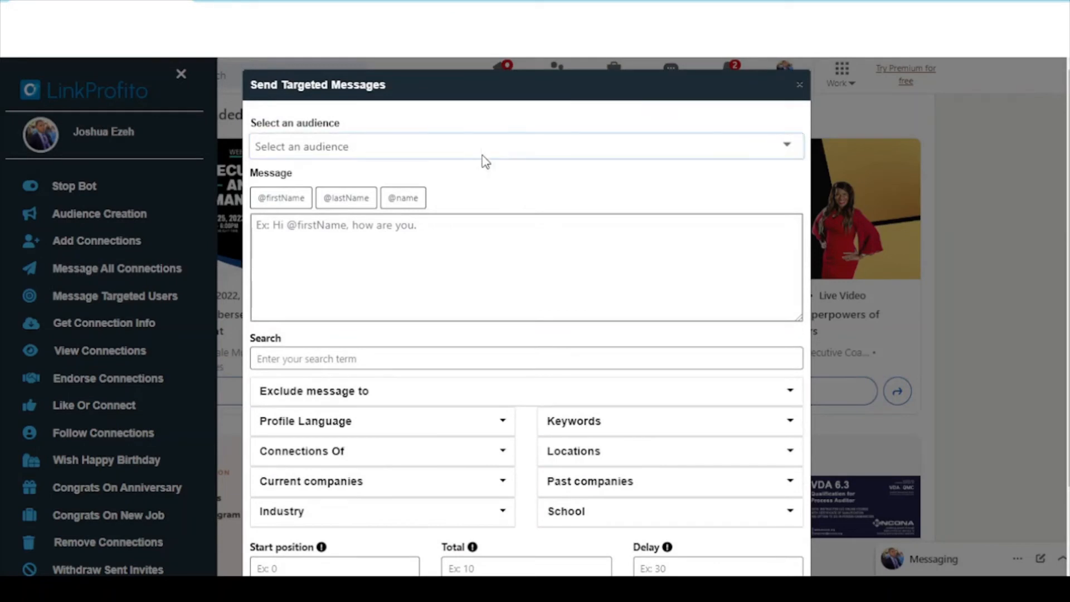
scroll(485, 167, "down", 2)
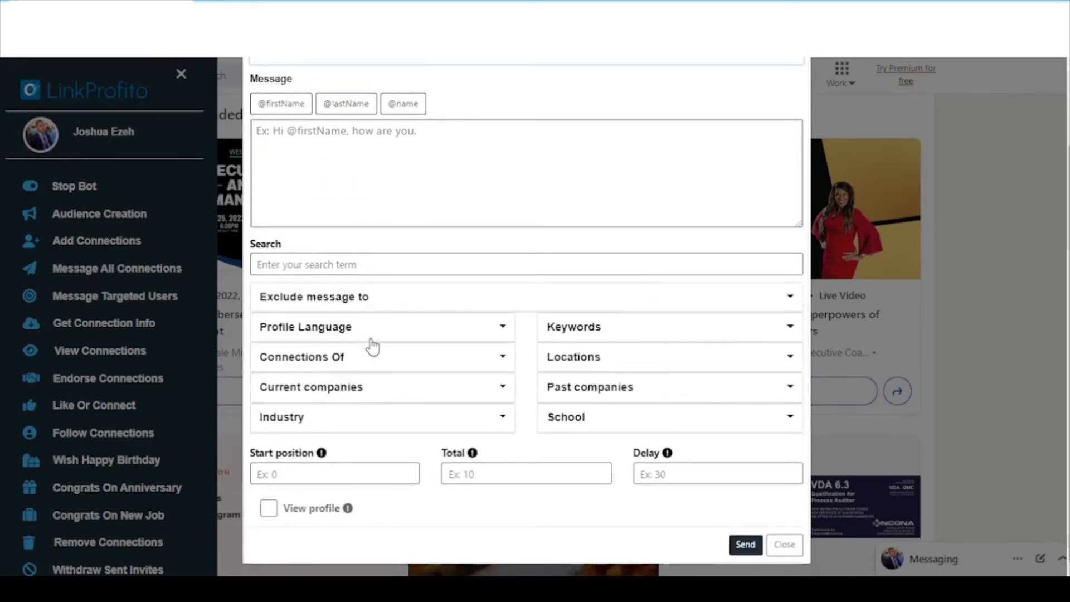
left_click(462, 356)
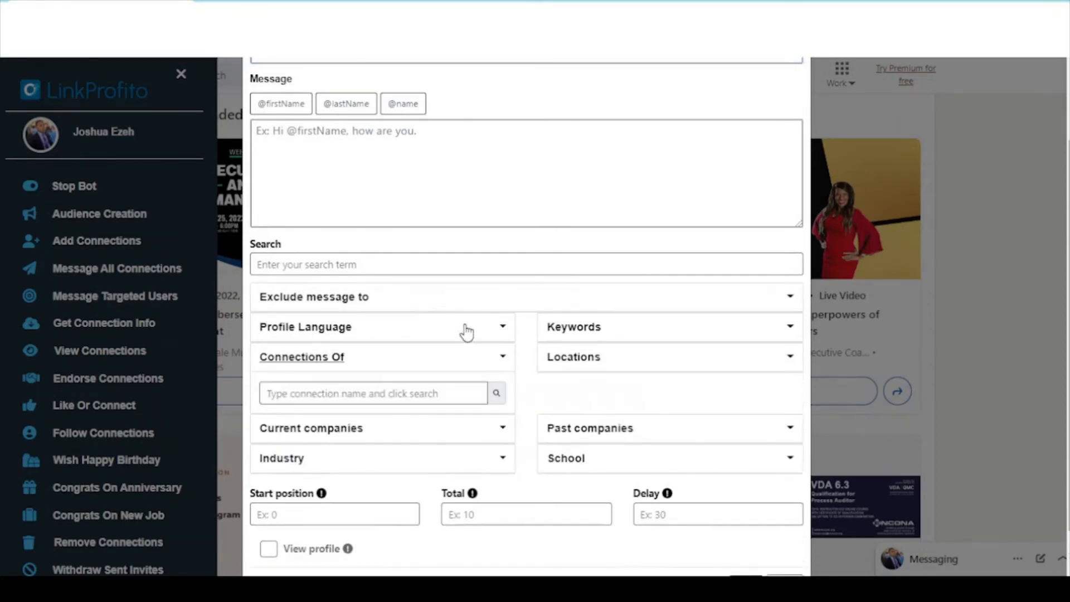
left_click(454, 357)
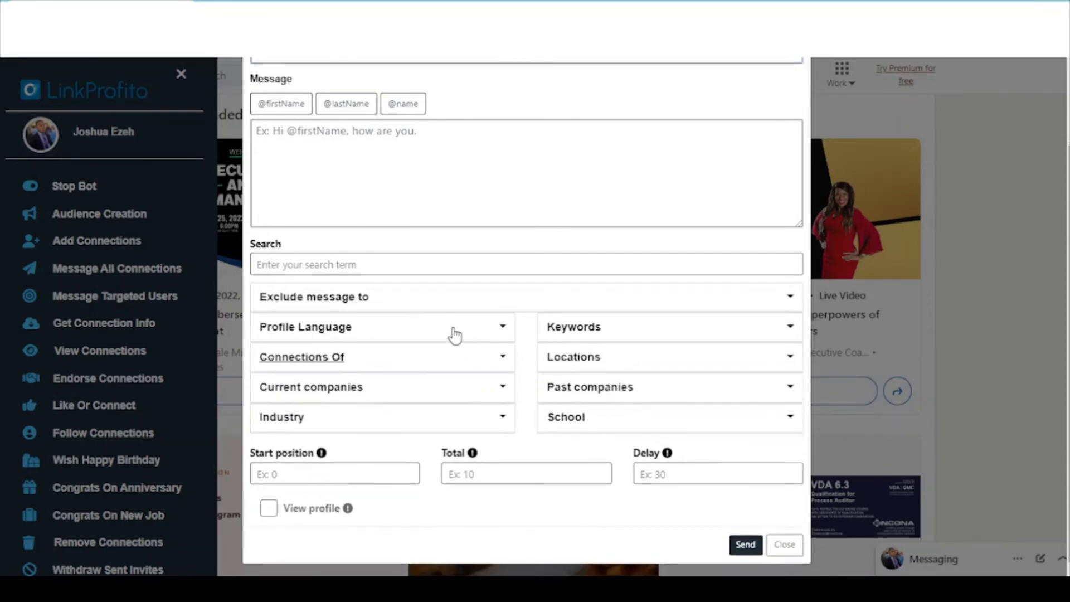
left_click(454, 335)
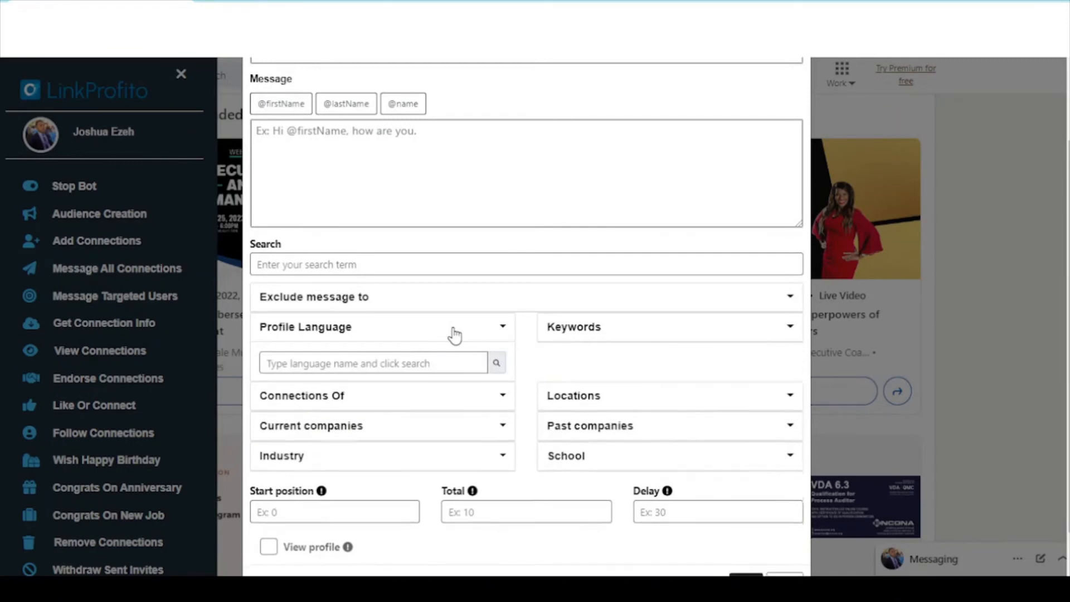
left_click(454, 335)
left_click(784, 544)
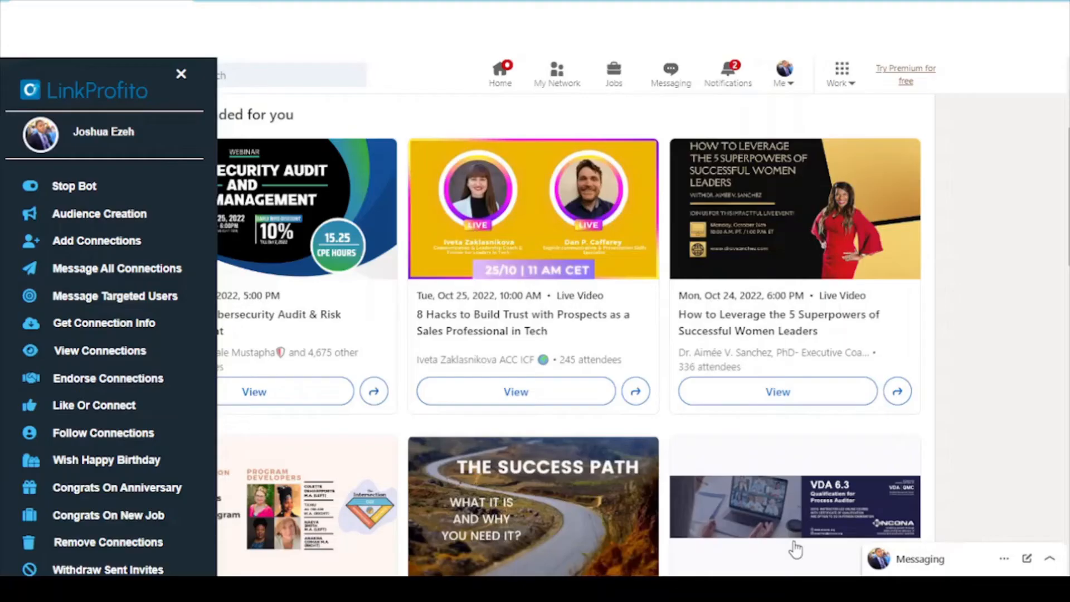
Step: Start a Get Connection Info task and choose Digital Marketers as its audience
left_click(124, 320)
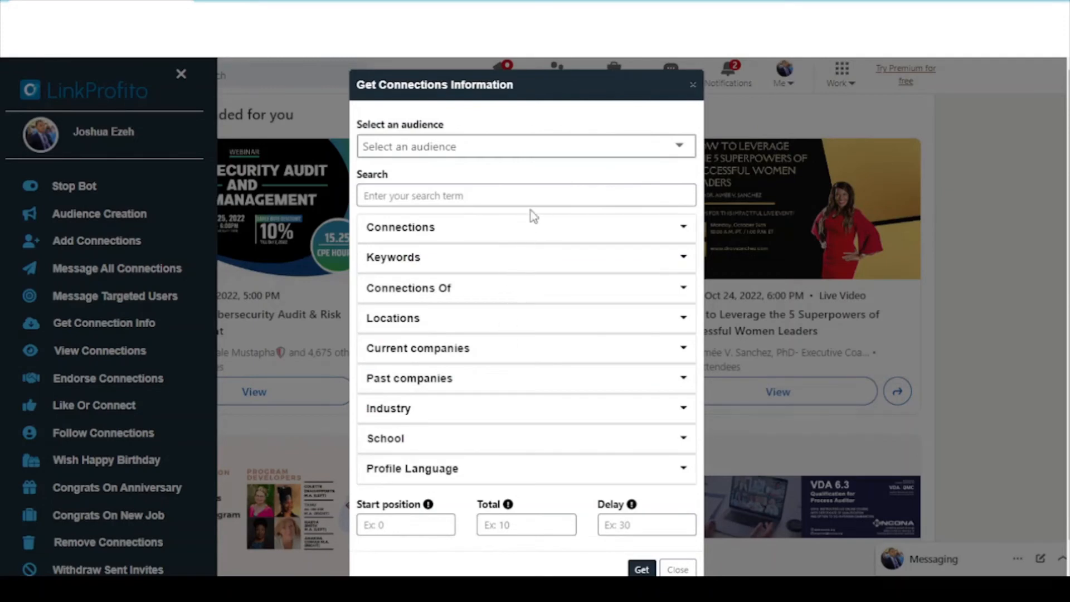
left_click(523, 198)
left_click(526, 146)
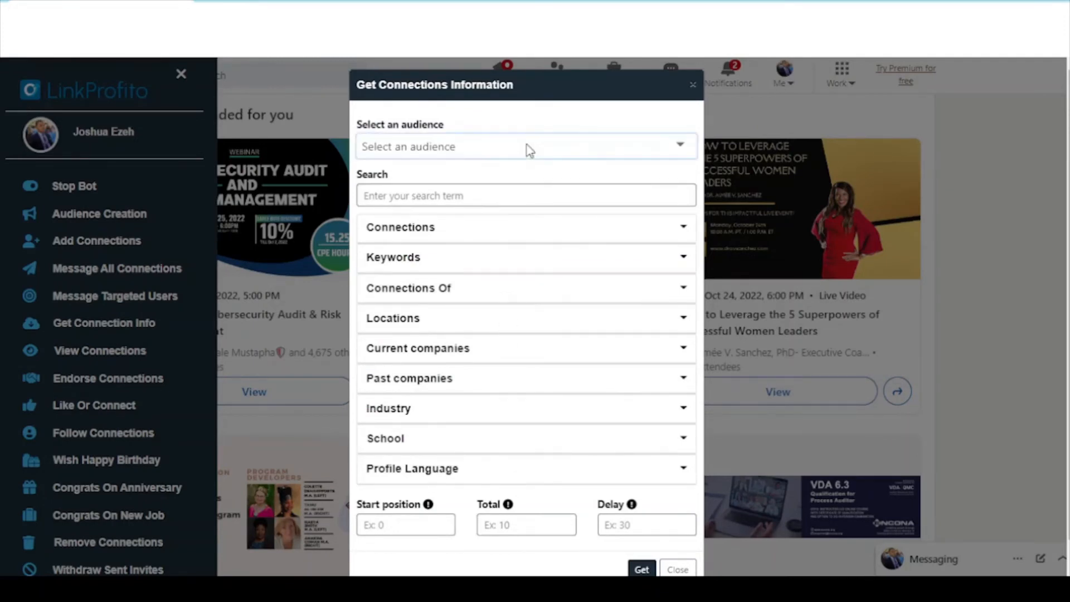
left_click(521, 190)
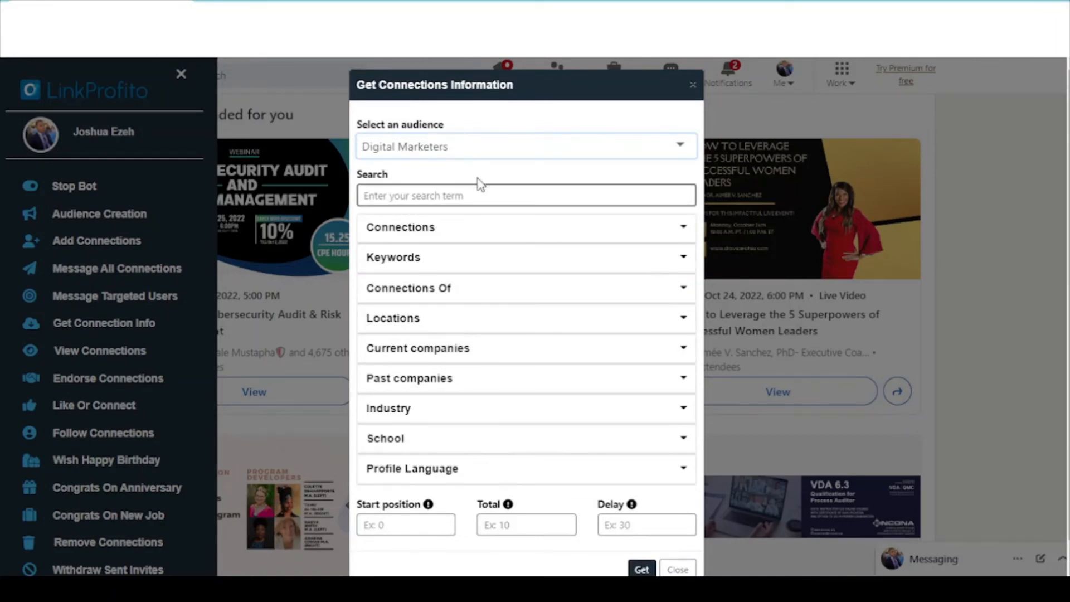
Step: Set the connection information task's total to 10 and its delay to 30
scroll(477, 180, "down", 1)
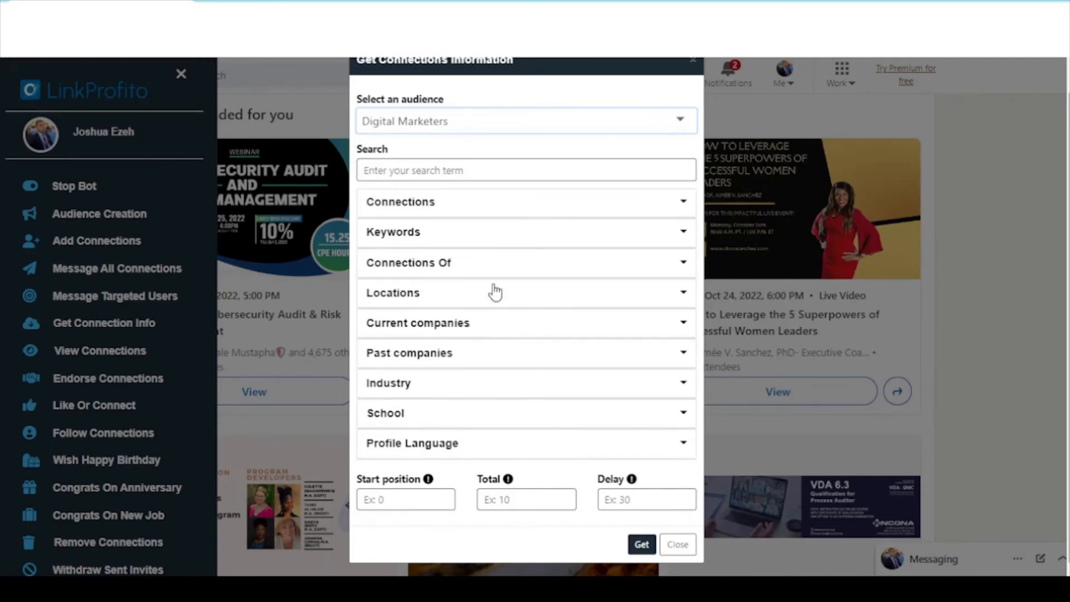
left_click(516, 497)
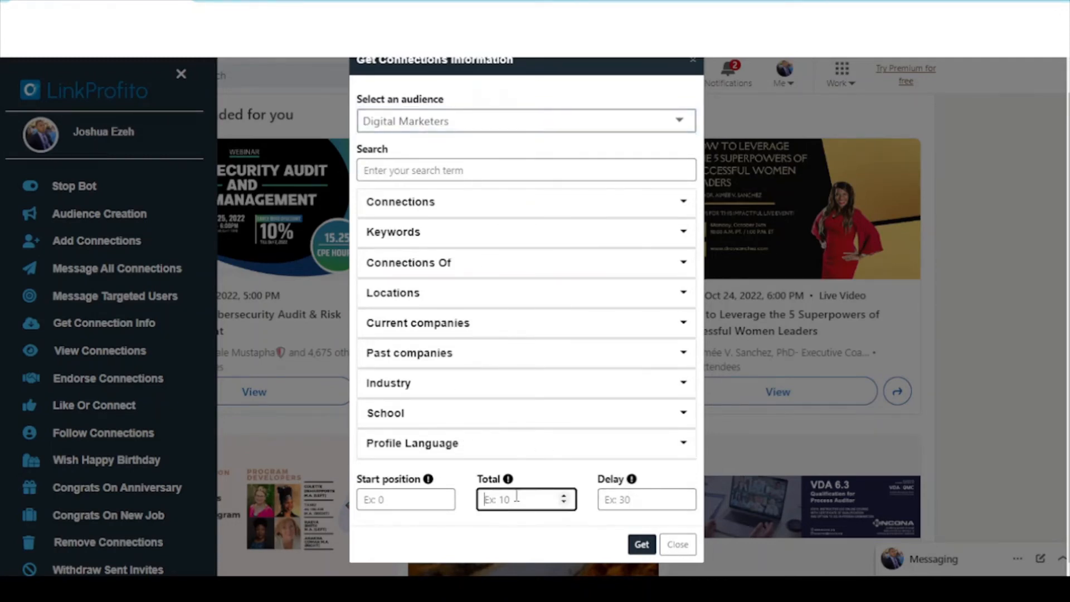
left_click(619, 501)
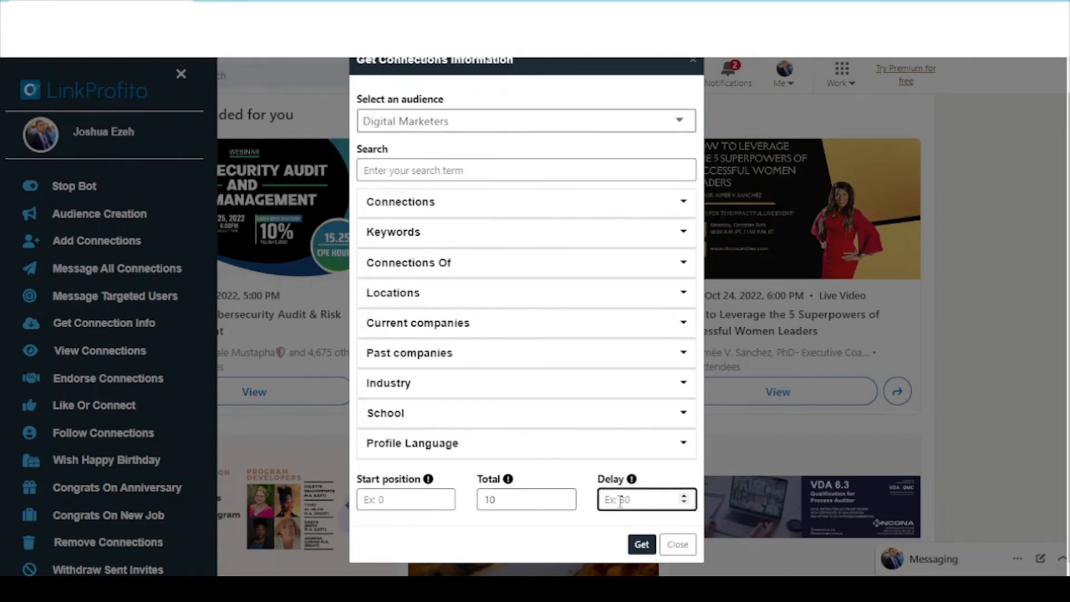
left_click(588, 527)
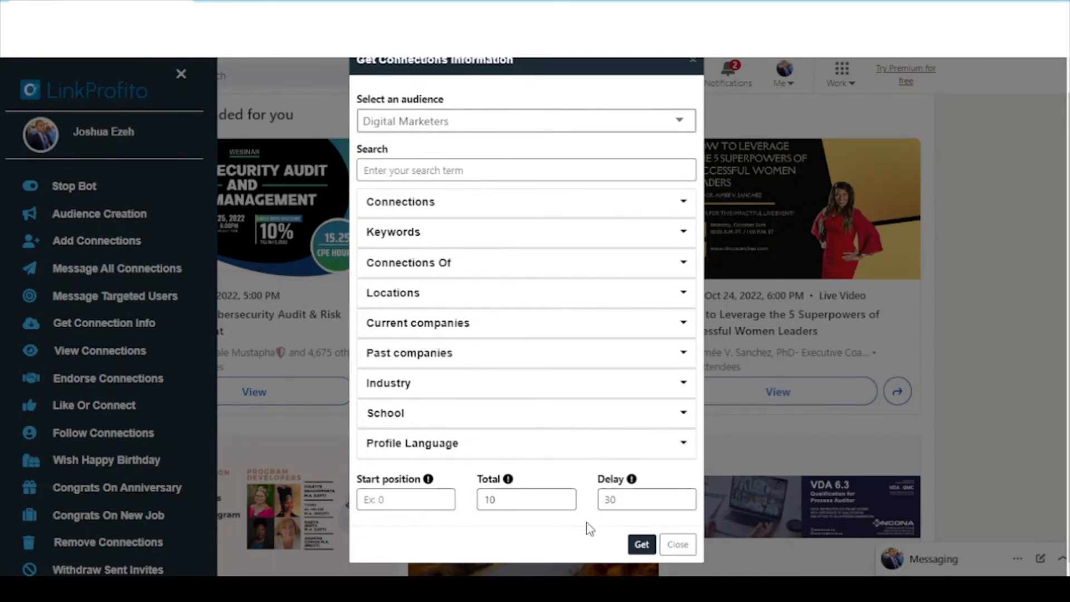
Step: Review the connection information settings, run the retrieval for the Digital Marketers audience and check its progress
scroll(590, 526, "up", 1)
left_click(509, 156)
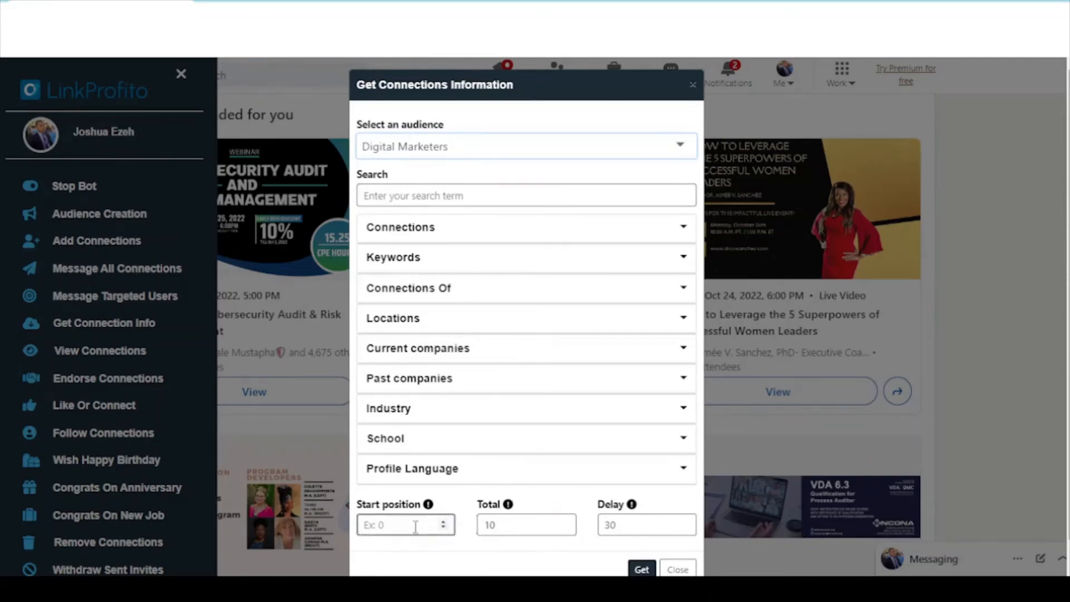
scroll(490, 311, "down", 1)
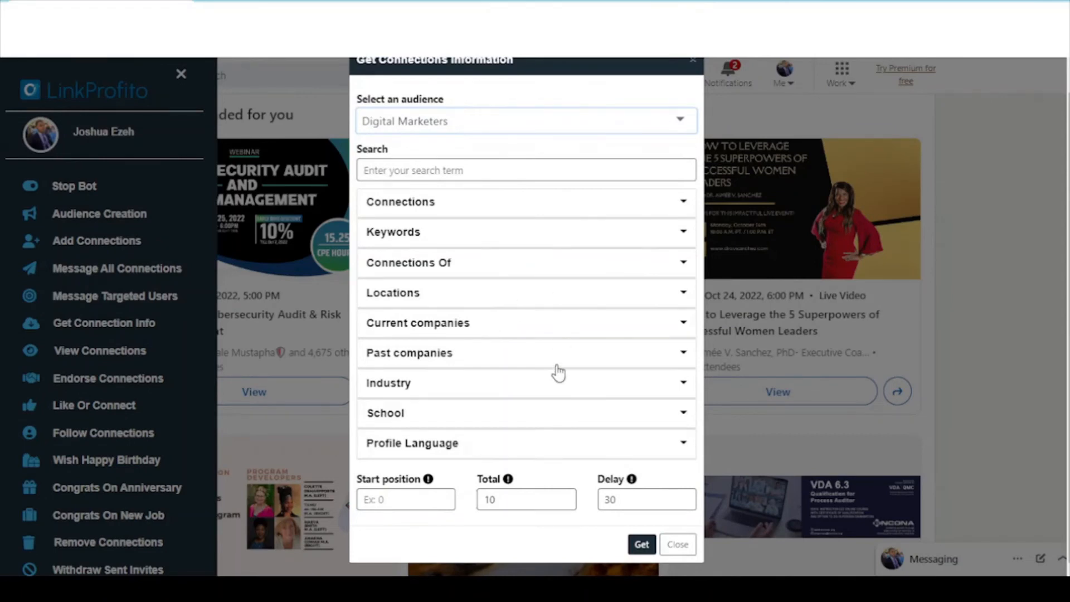
scroll(508, 257, "up", 1)
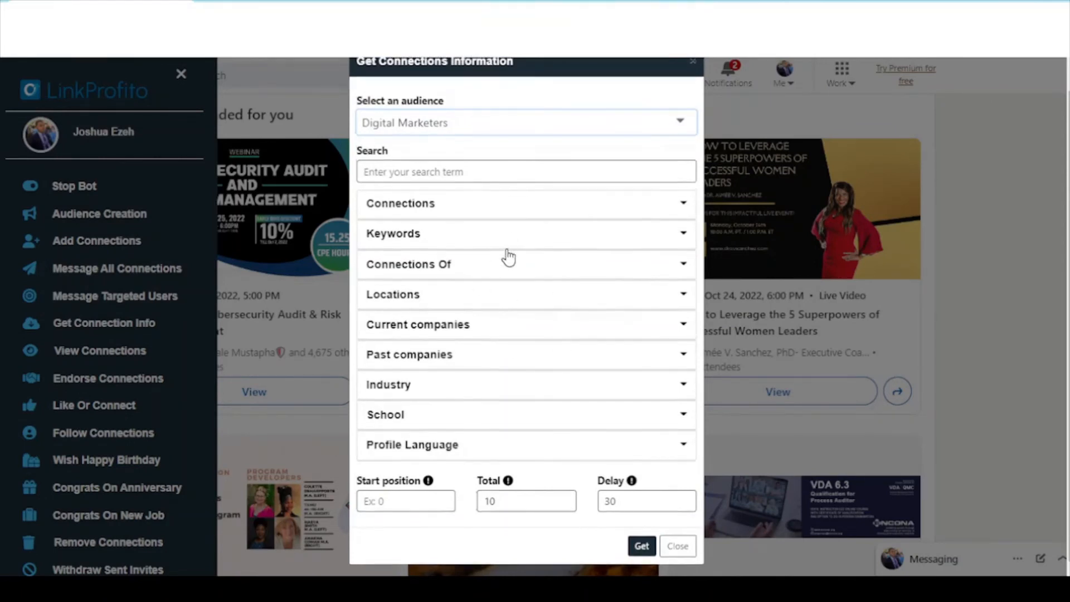
scroll(508, 257, "down", 1)
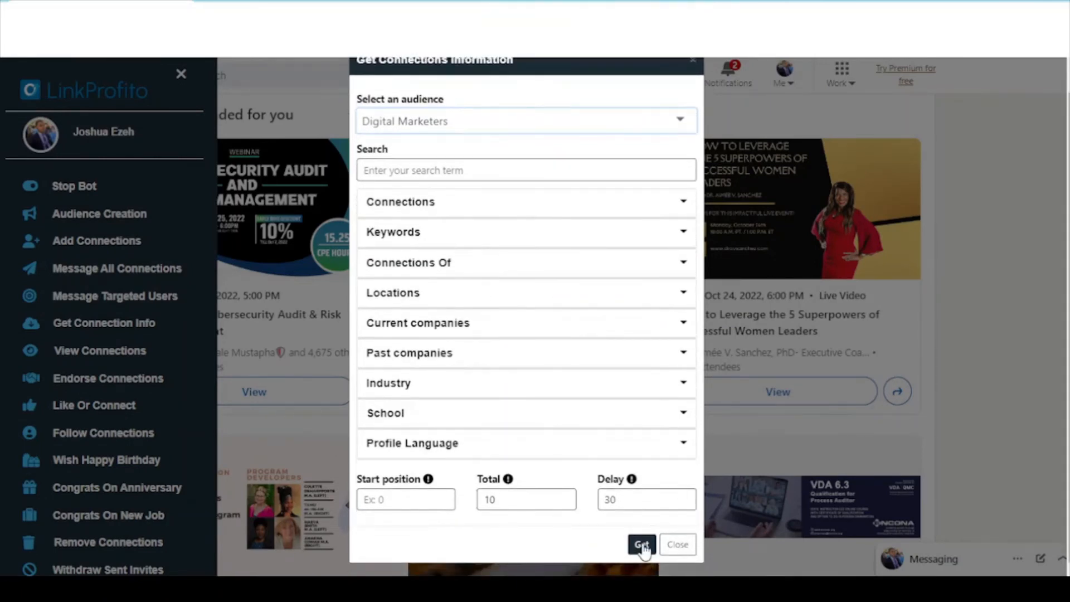
scroll(585, 542, "up", 1)
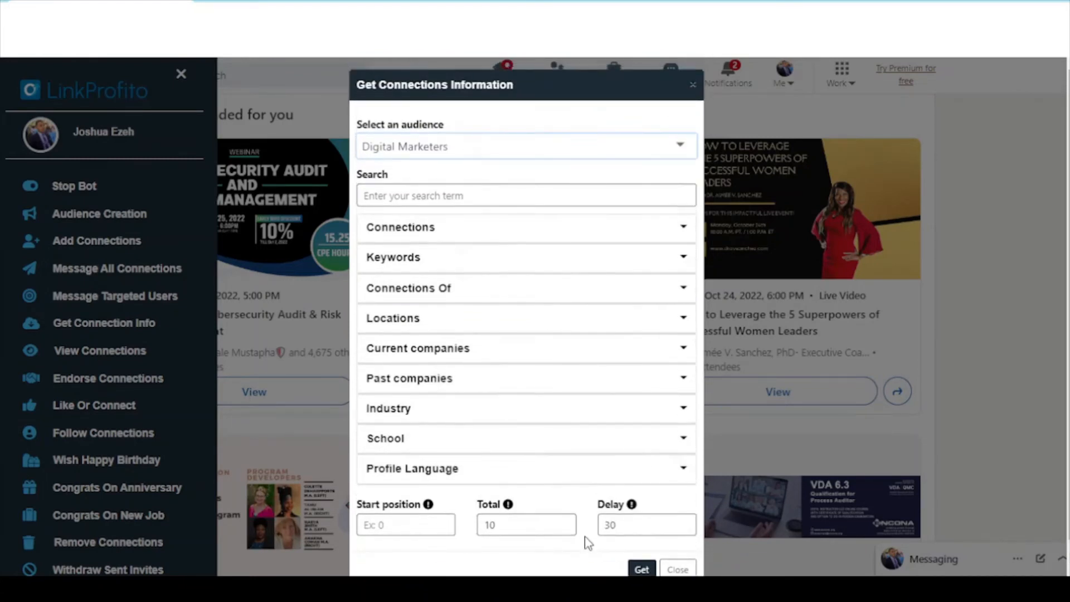
scroll(585, 542, "down", 1)
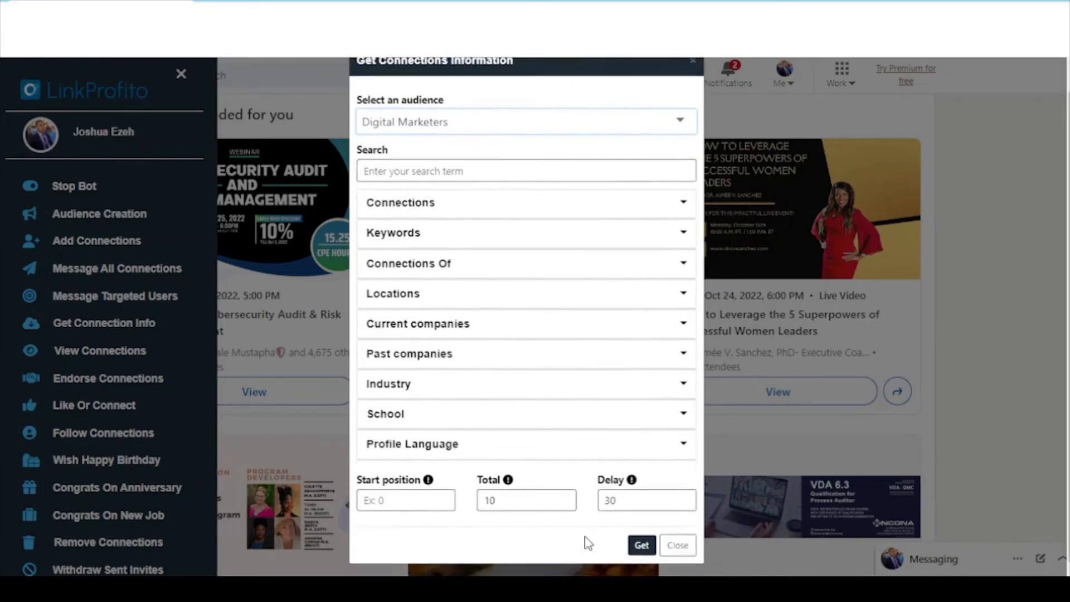
left_click(642, 545)
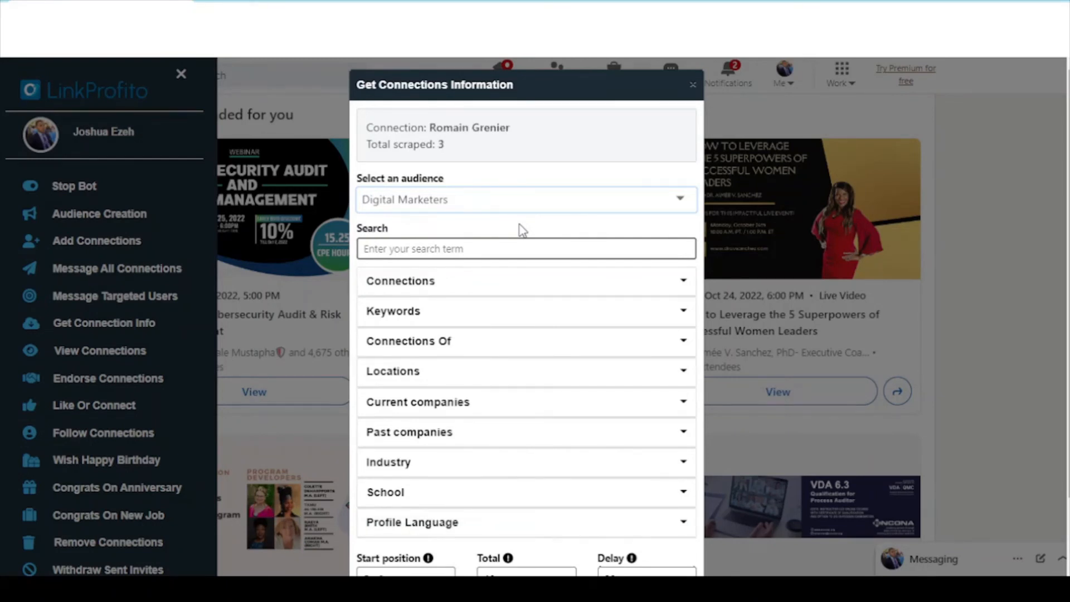
scroll(587, 379, "down", 3)
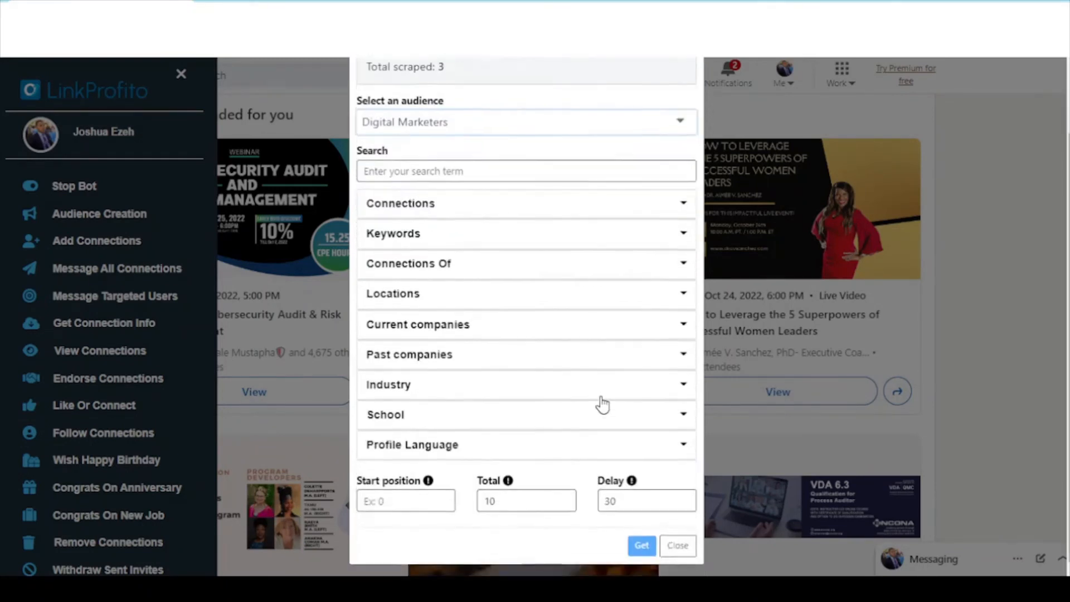
scroll(602, 401, "up", 3)
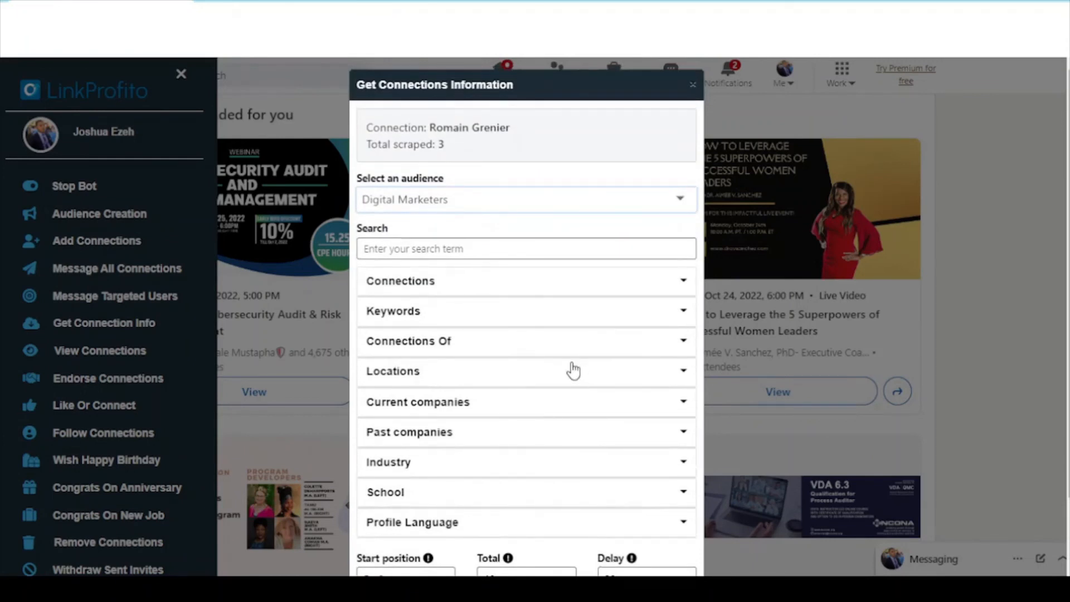